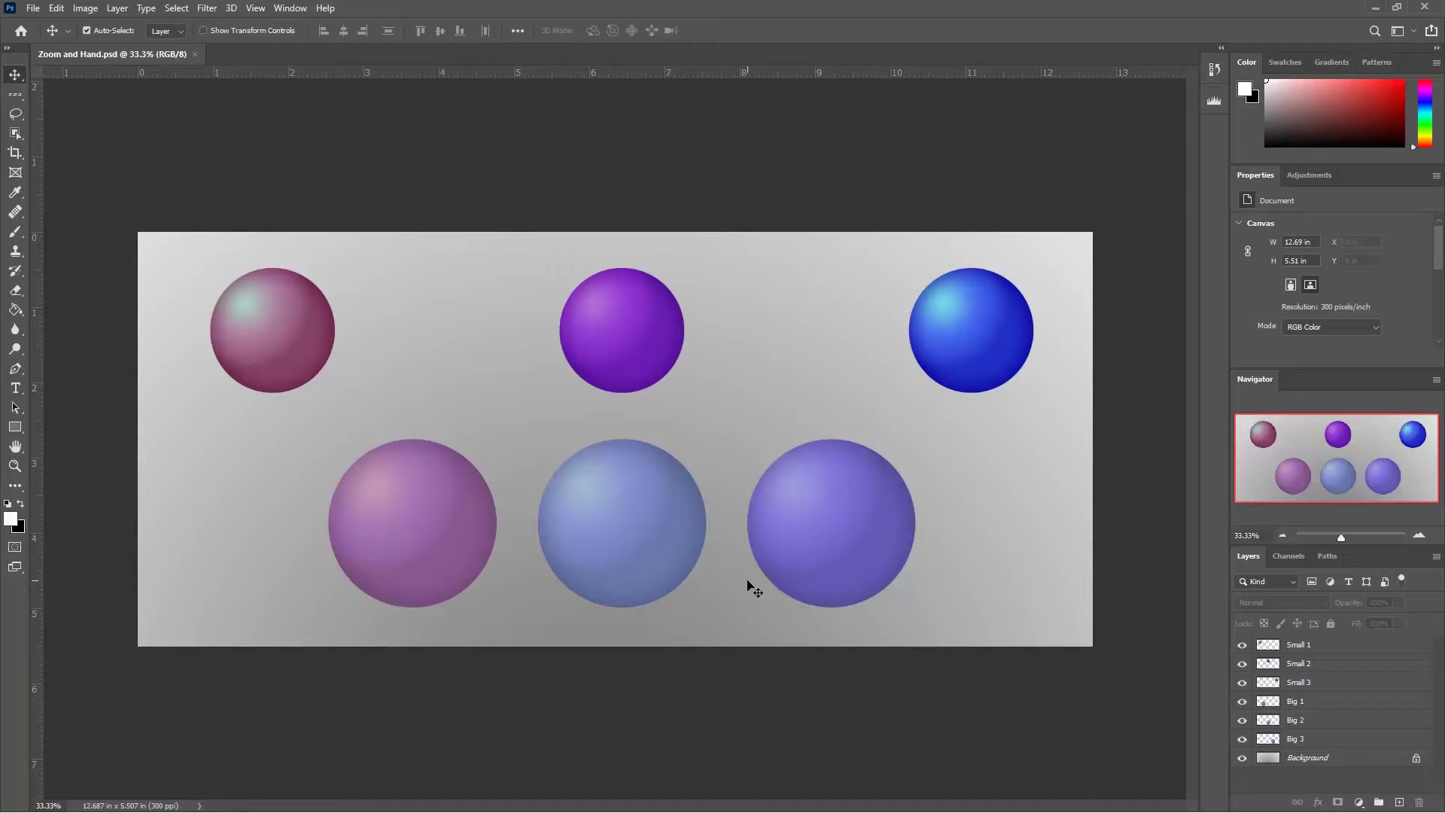
Zoom in on the large blue middle sphere with the Zoom tool to about 489%
{"action": "key", "text": "z"}
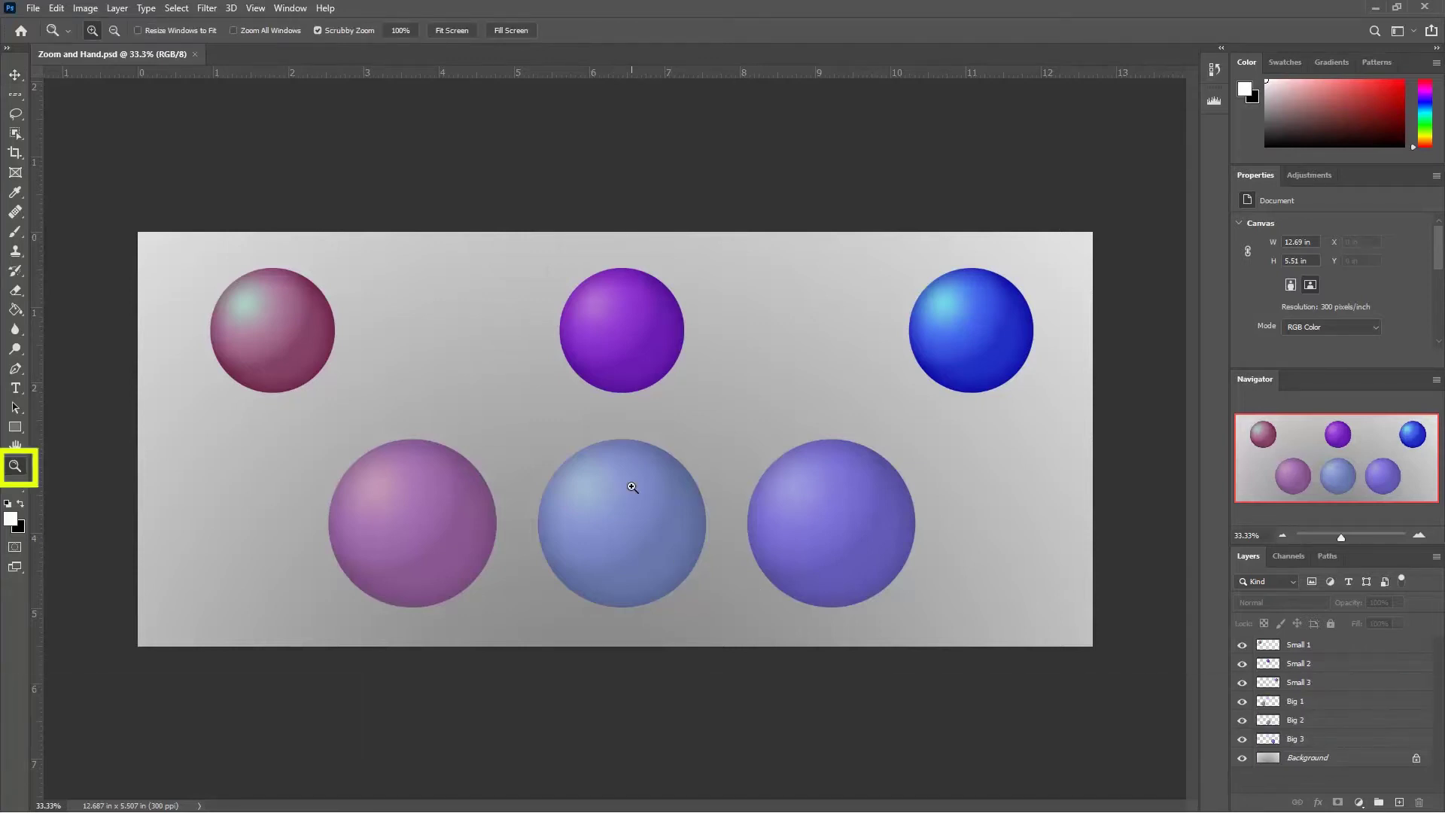
{"action": "left_click", "coordinate": [627, 524]}
{"action": "left_click", "coordinate": [626, 525]}
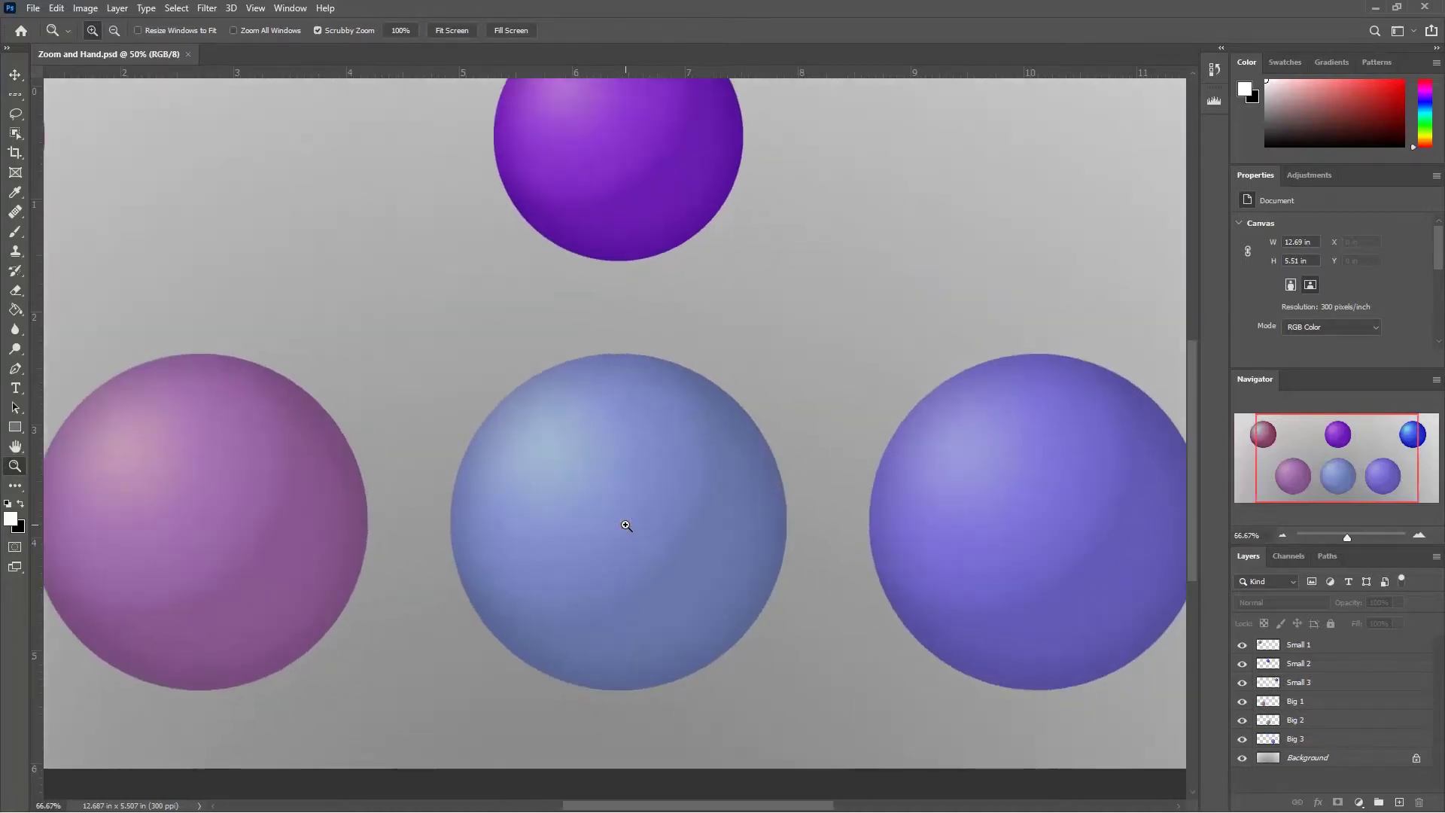
{"action": "left_click", "coordinate": [627, 526]}
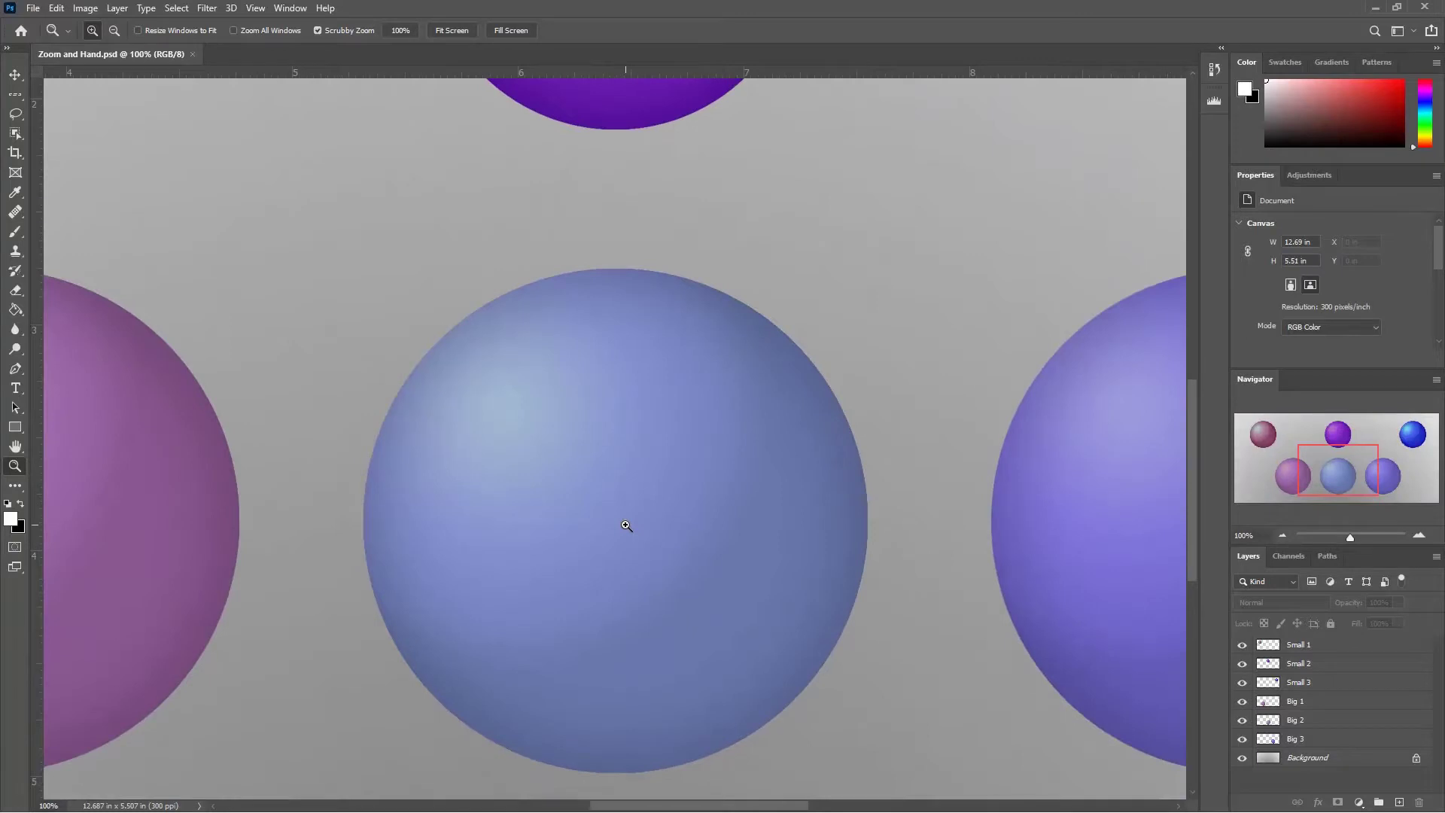
{"action": "left_click_drag", "start_coordinate": [626, 526], "coordinate": [627, 525]}
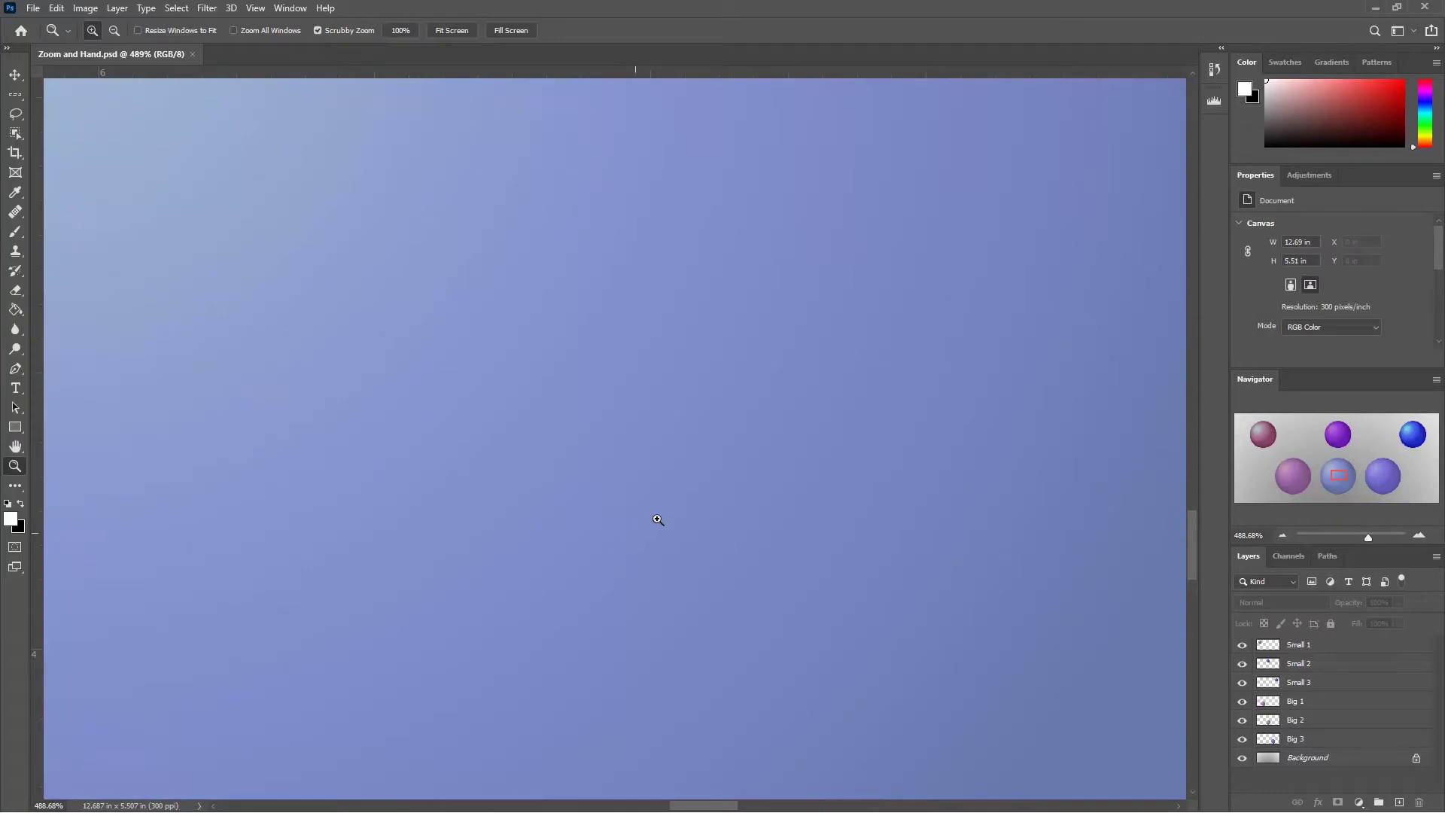
Fit the whole image on screen and zoom in on the small purple sphere to about 212%
{"action": "key", "text": "ctrl+0"}
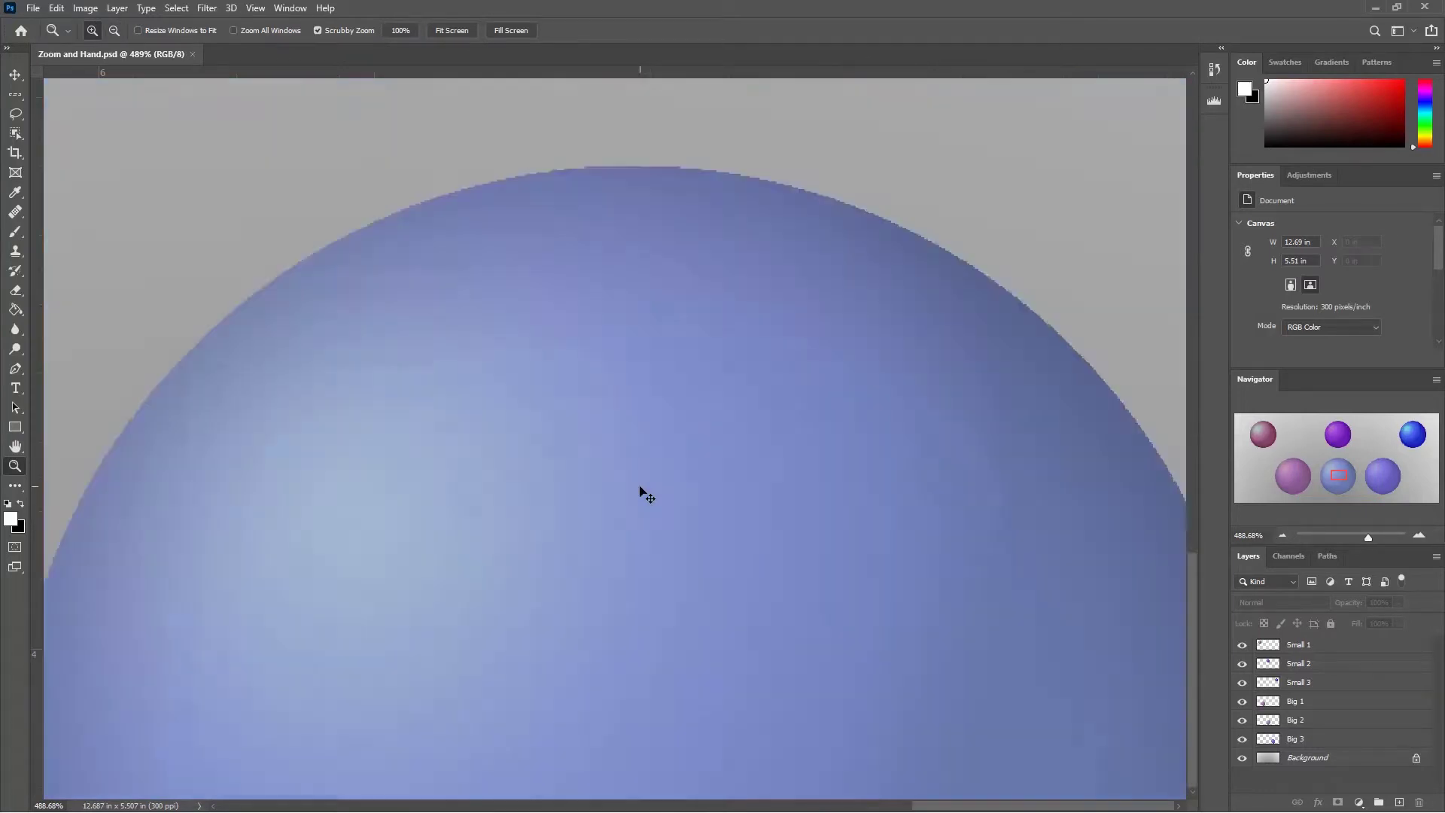
{"action": "left_click_drag", "start_coordinate": [618, 314], "coordinate": [618, 315]}
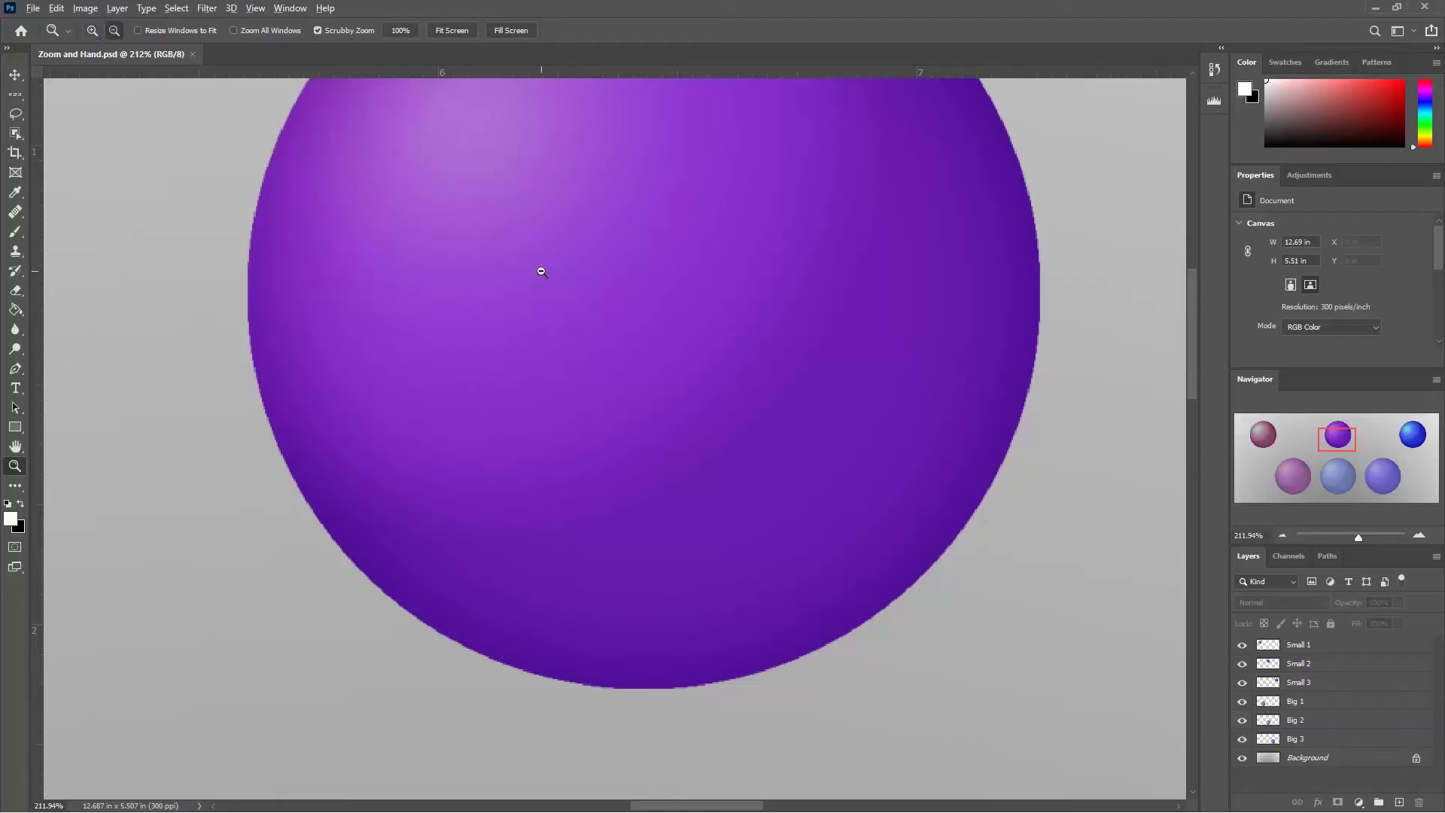
Zoom out from the purple sphere with the Zoom tool until the whole canvas shows at about 17.8%
{"action": "left_click", "coordinate": [114, 30]}
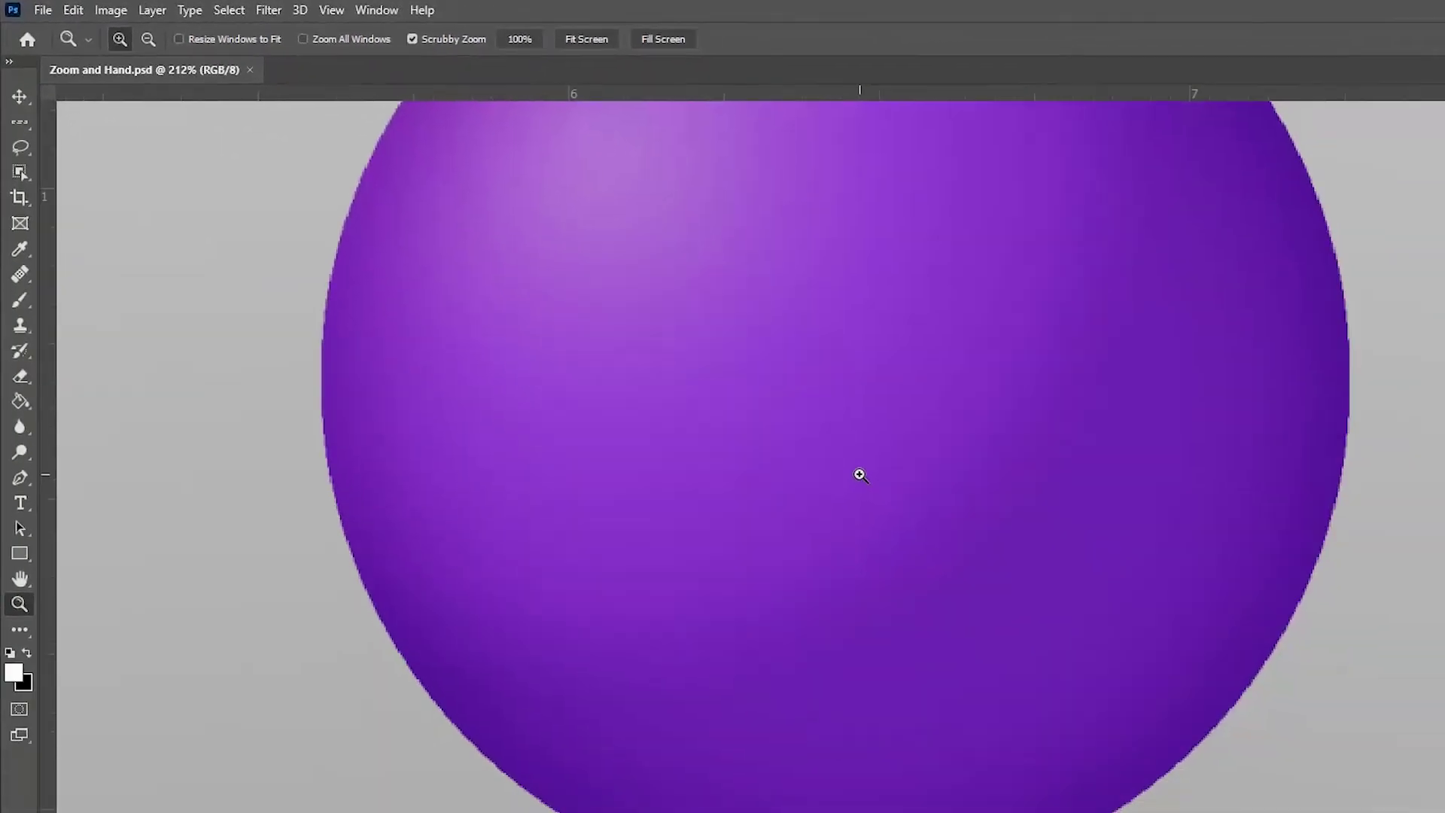
{"action": "key", "text": "alt"}
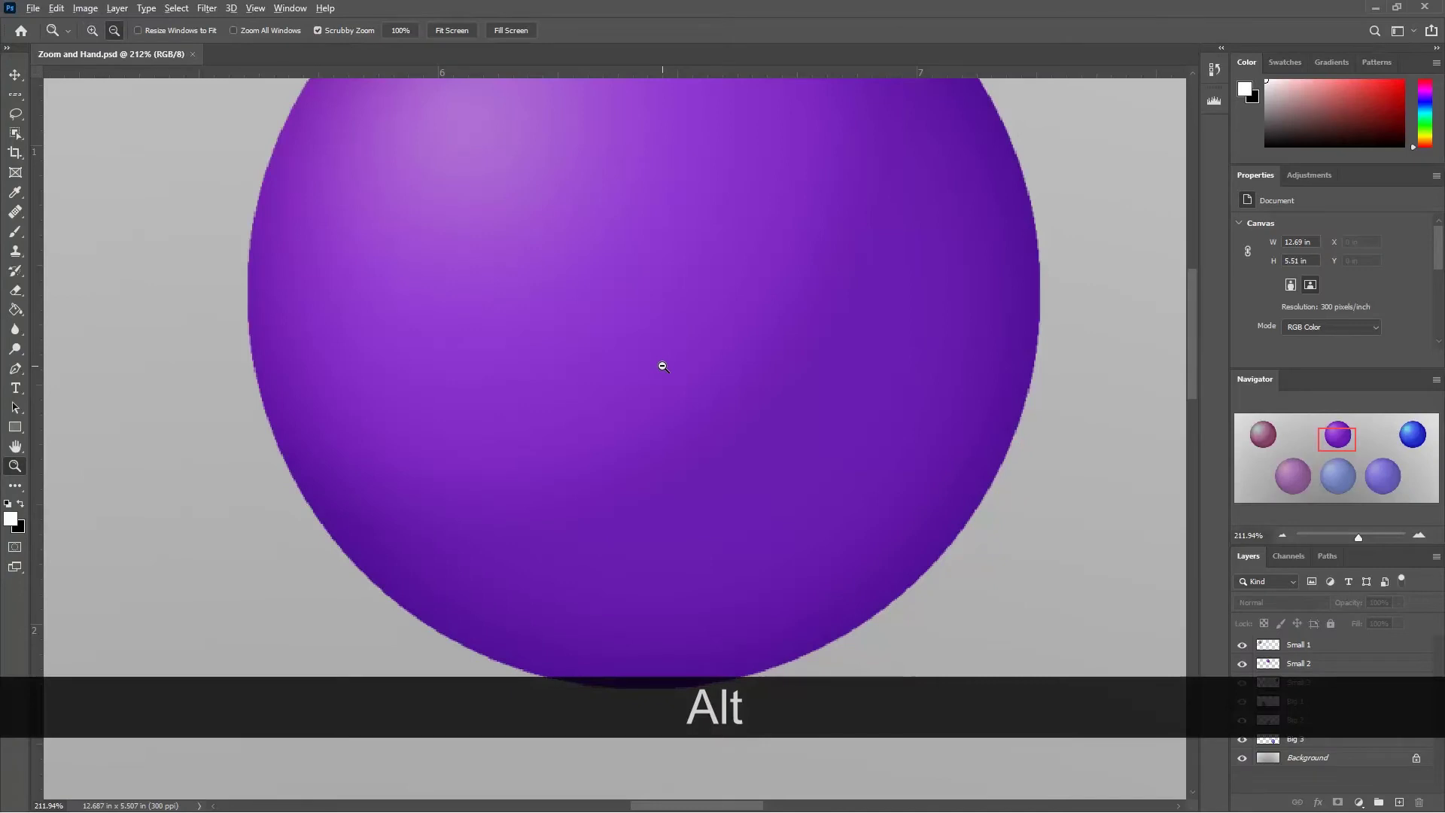
{"action": "left_click", "coordinate": [663, 367]}
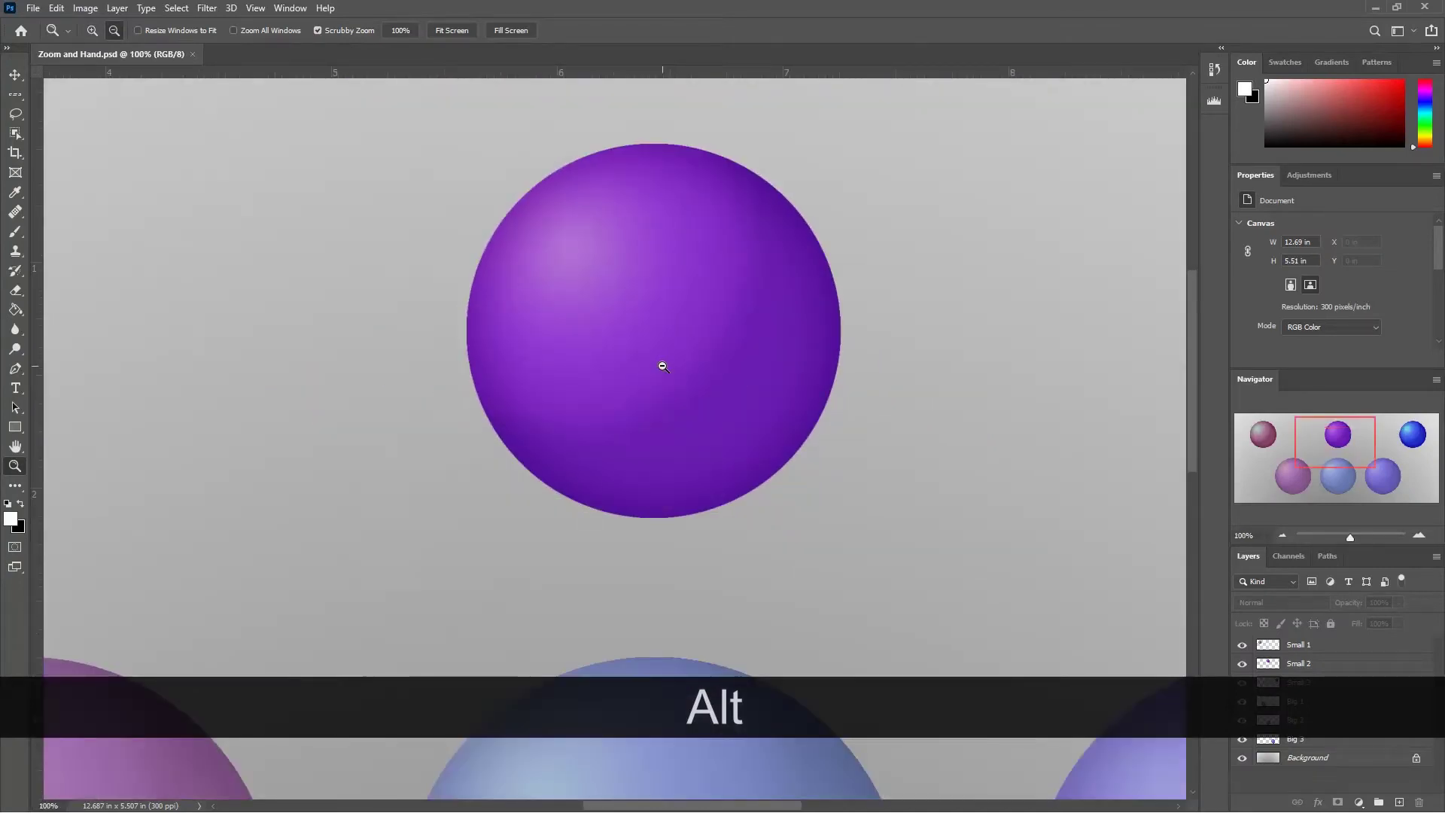
{"action": "left_click", "coordinate": [662, 367]}
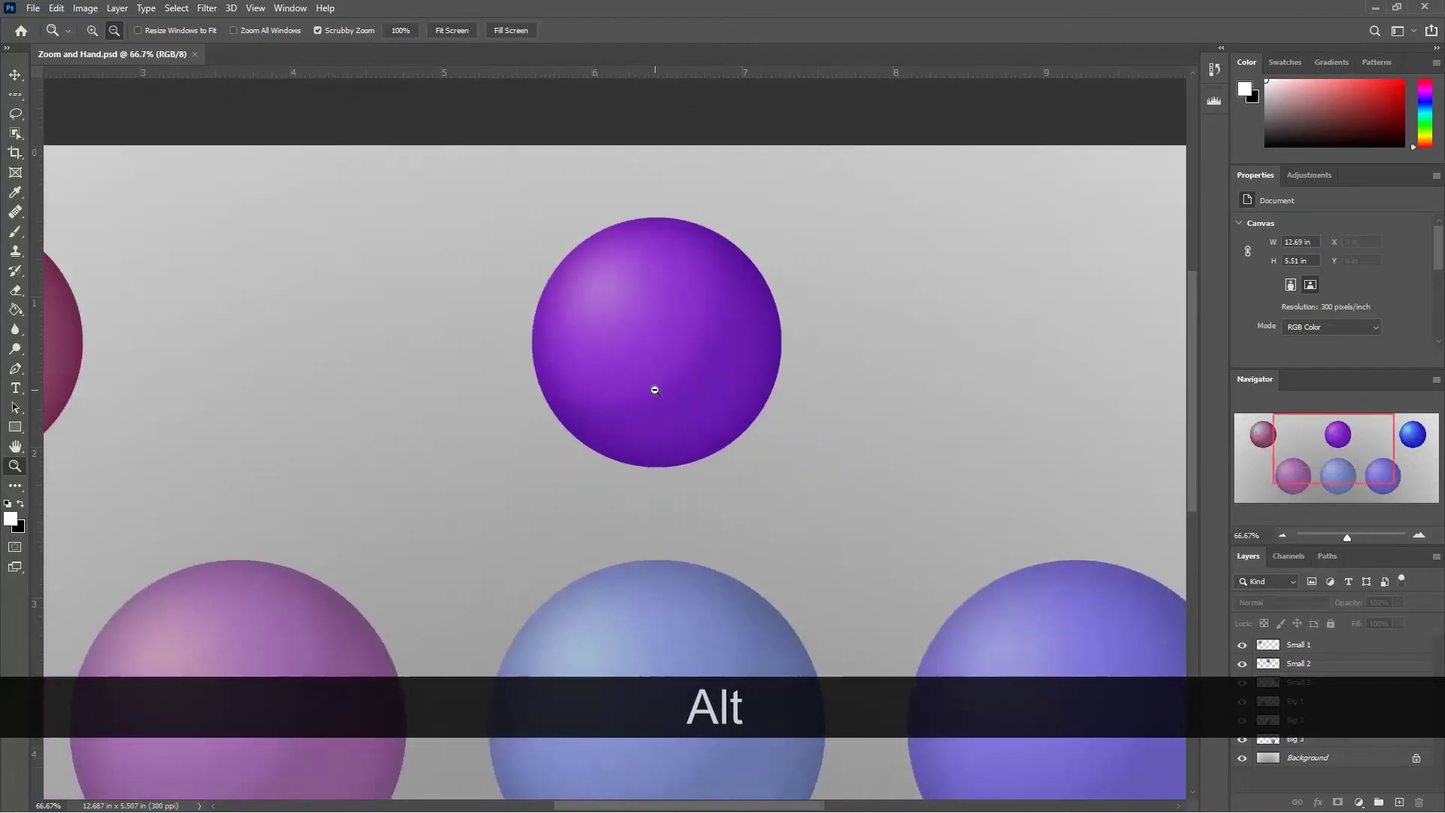
{"action": "left_click", "coordinate": [656, 391], "text": "alt"}
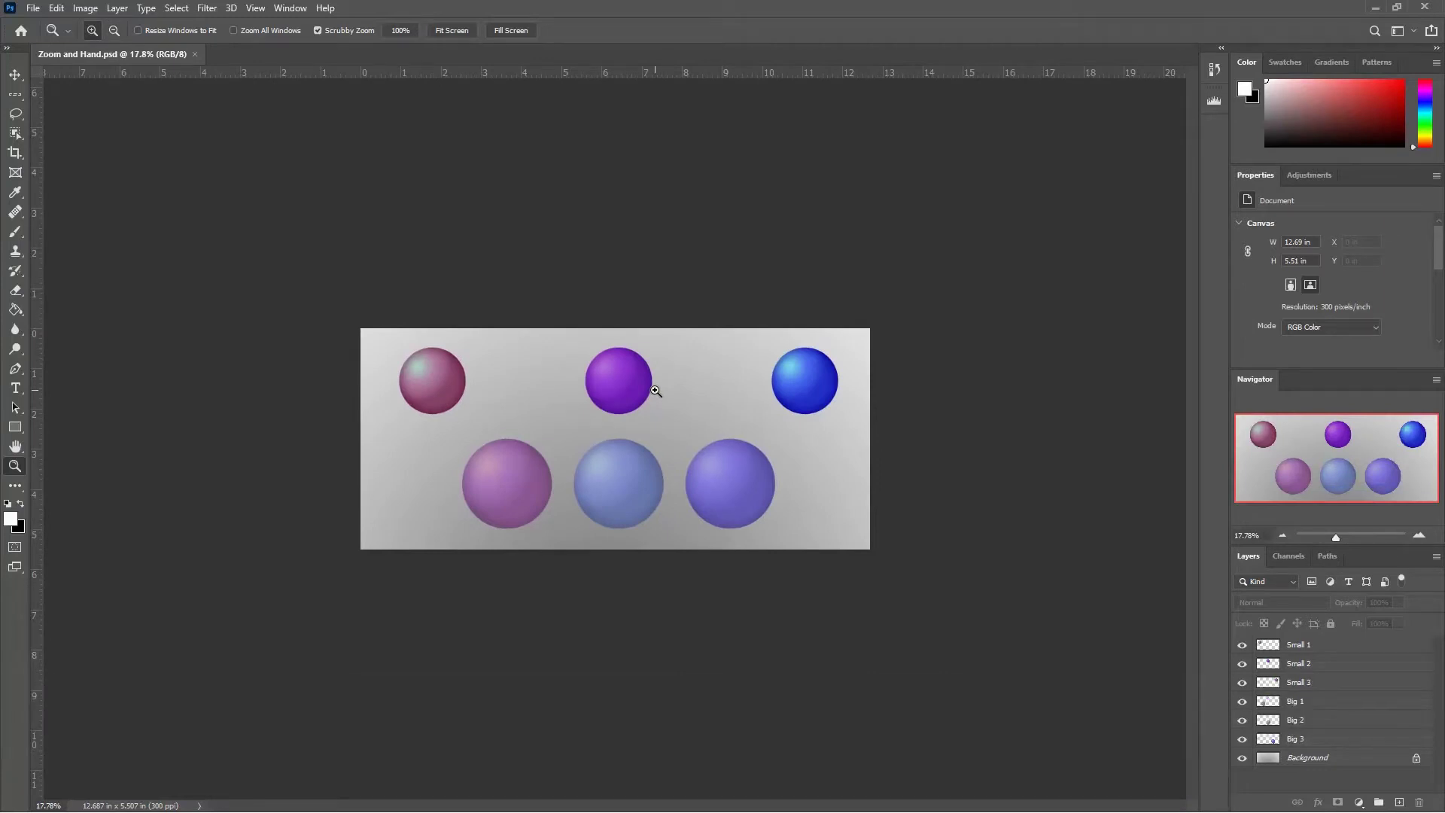
Scrubby-zoom in on the small bright blue sphere to about 115% and back out to about 22%
{"action": "key", "text": "ctrl+plus"}
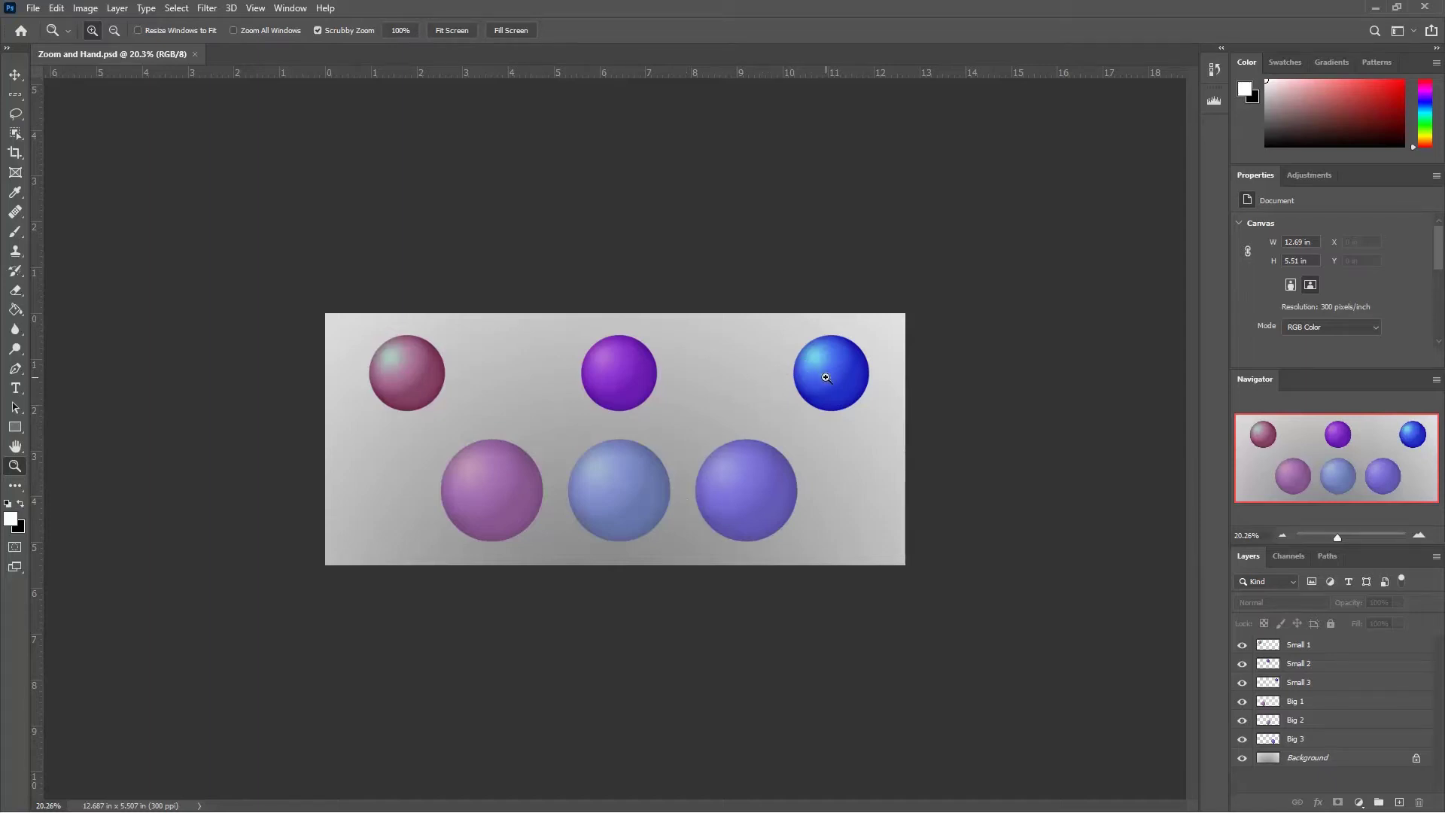
{"action": "left_click_drag", "start_coordinate": [826, 377], "coordinate": [929, 352]}
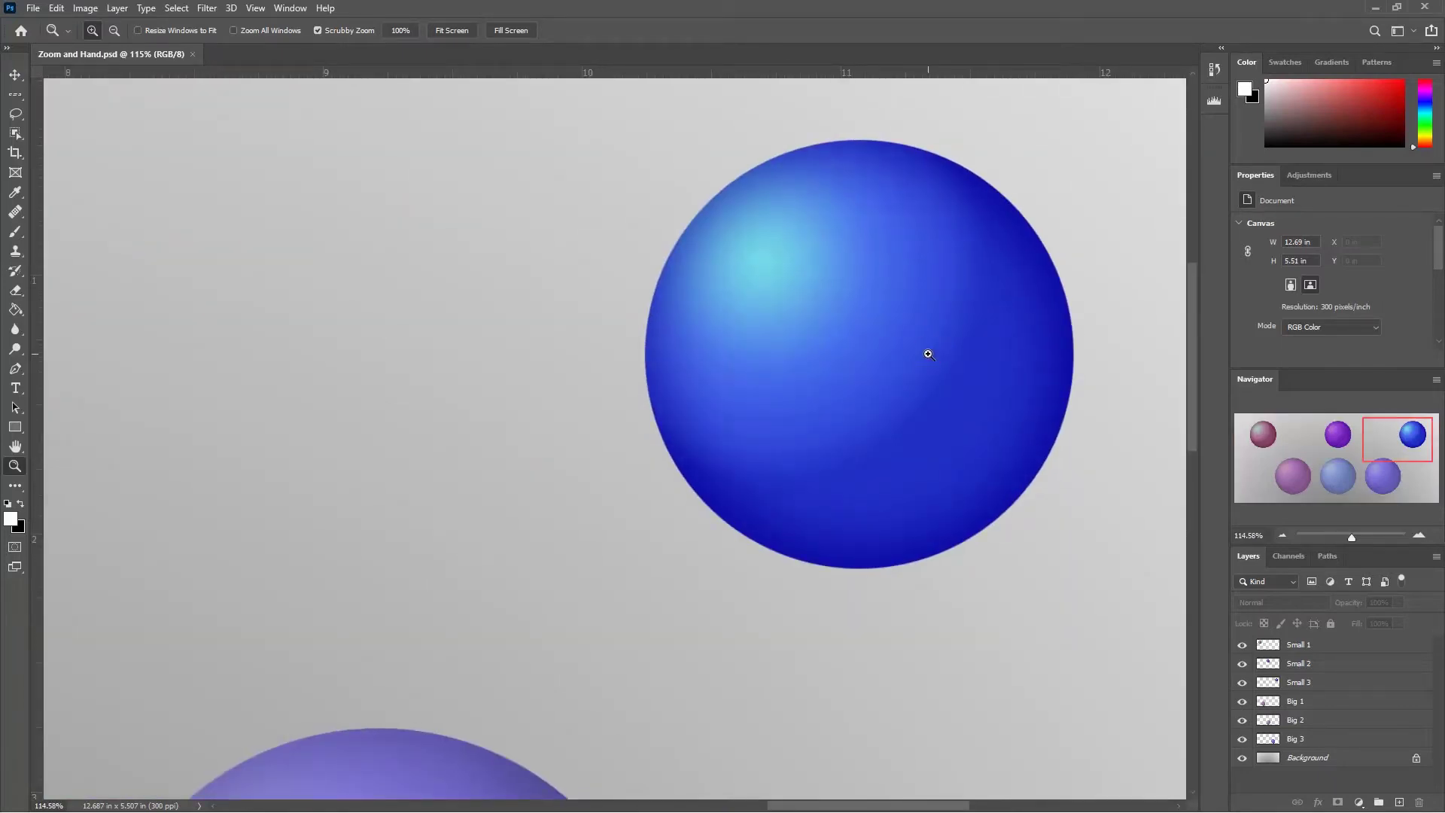
{"action": "left_click_drag", "start_coordinate": [906, 368], "coordinate": [828, 439]}
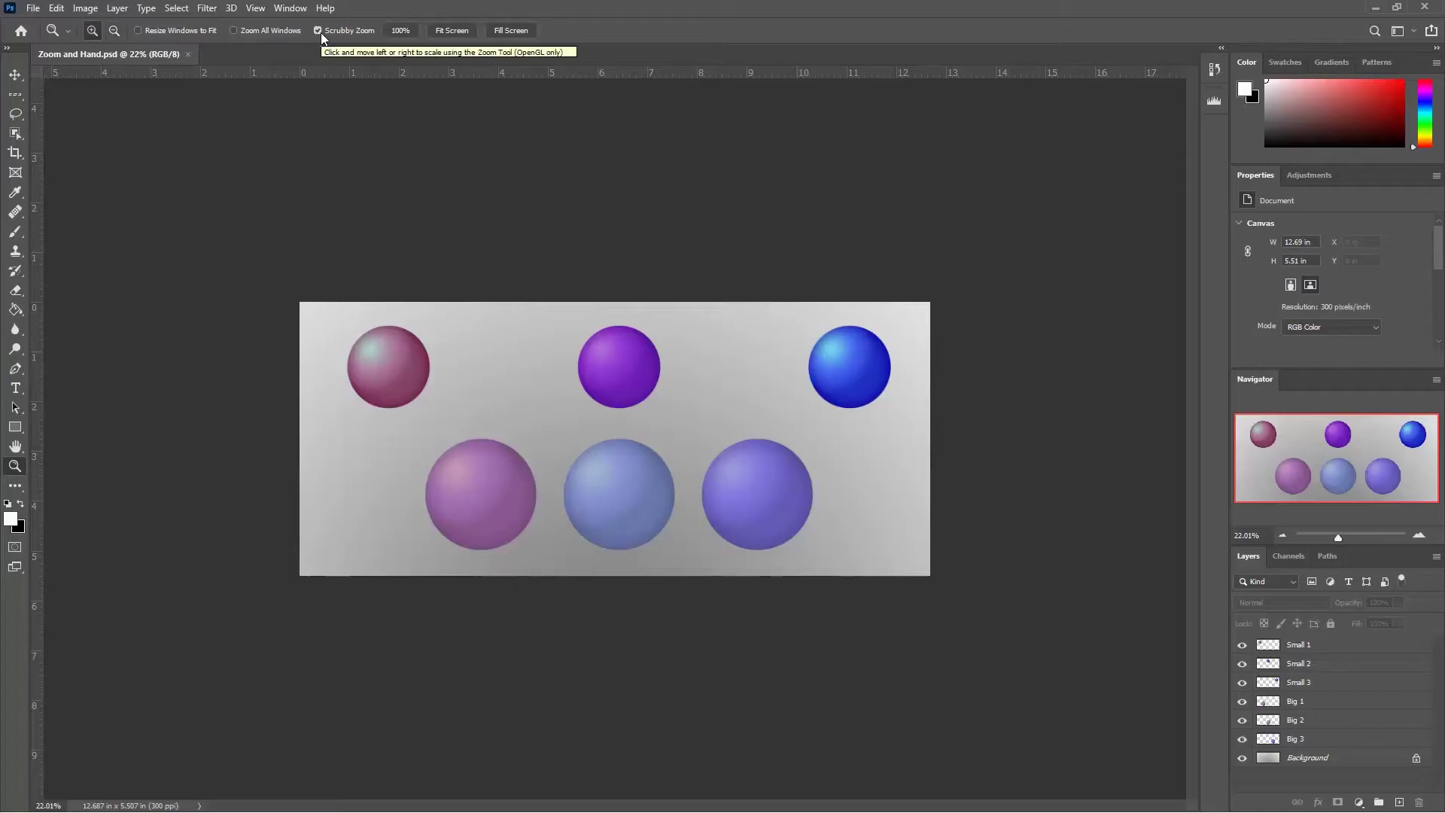
Turn off Scrubby Zoom and zoom into a rectangular area around the large pink sphere
{"action": "left_click", "coordinate": [694, 490]}
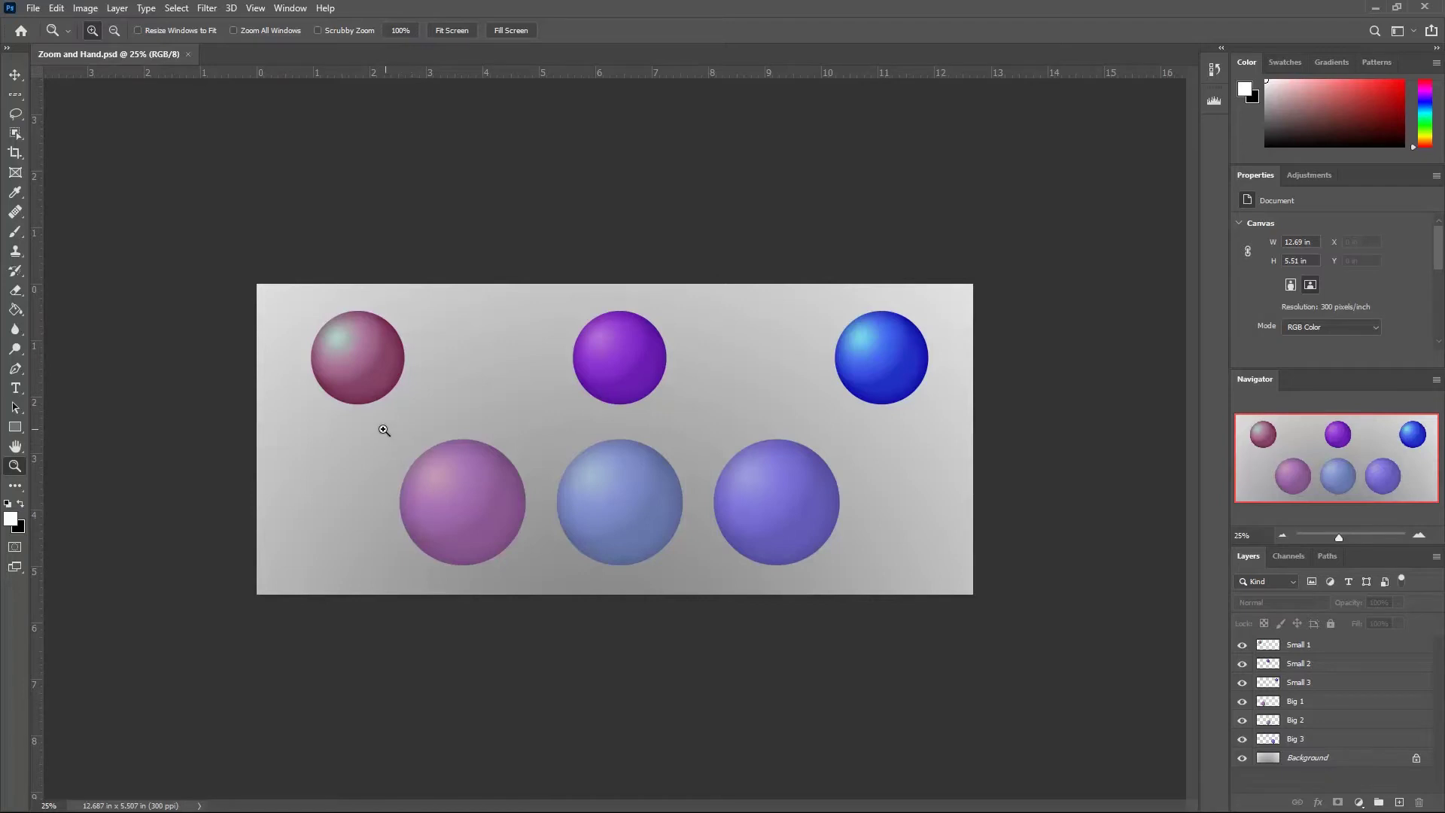
{"action": "left_click_drag", "start_coordinate": [381, 428], "coordinate": [538, 572]}
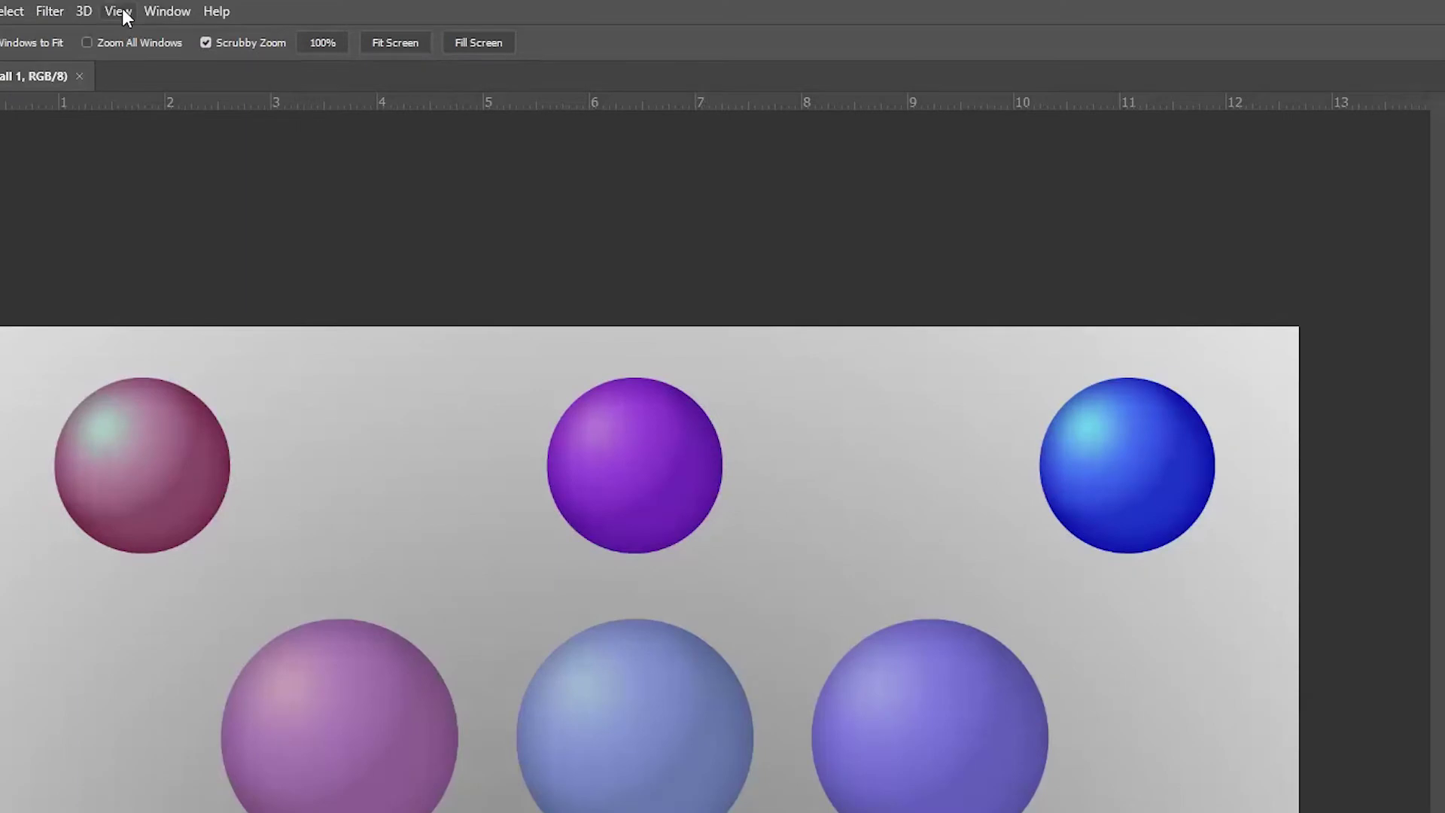
Display the image at Actual Size, followed by the 100% view
{"action": "left_click", "coordinate": [125, 15]}
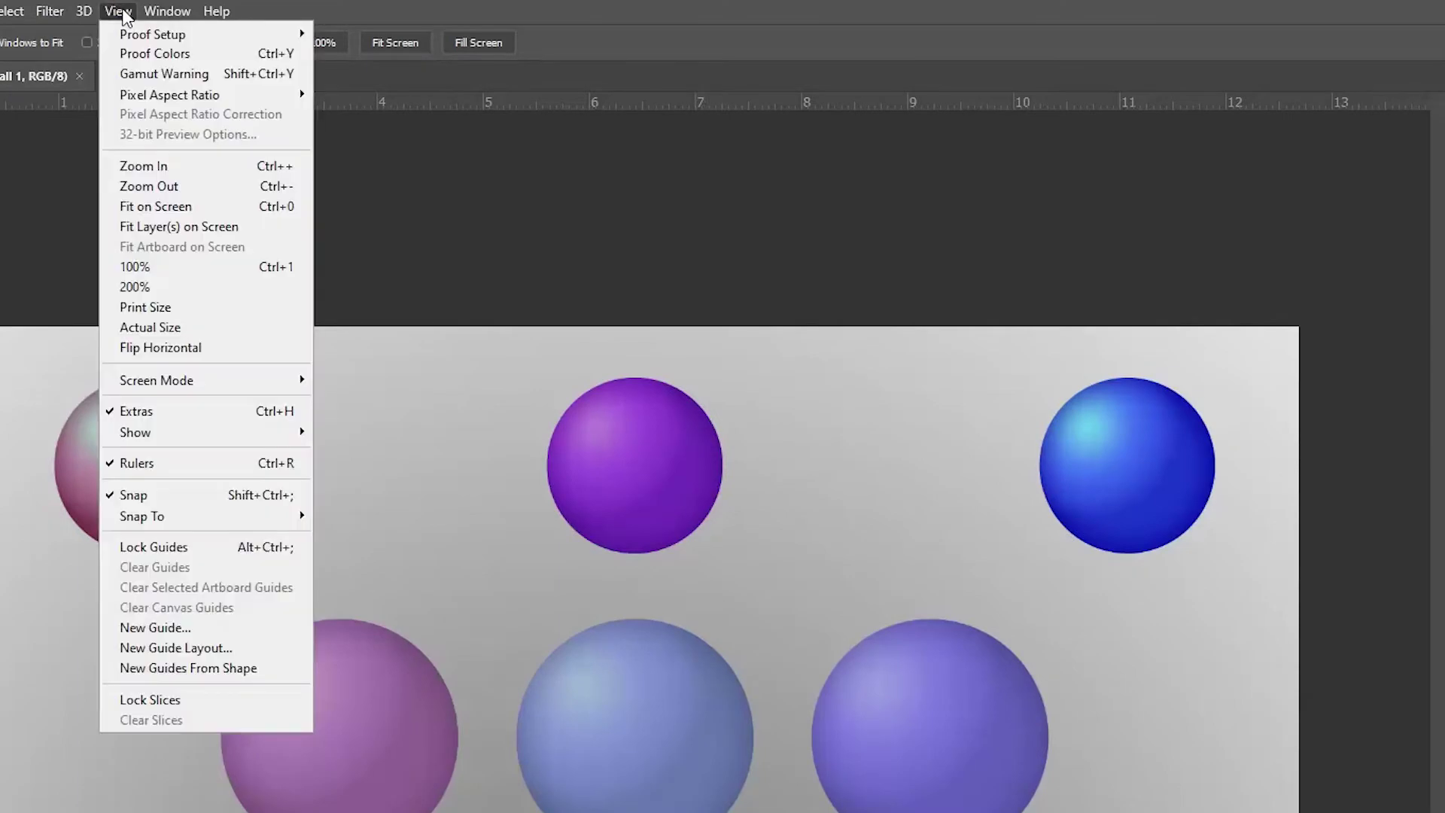
{"action": "left_click", "coordinate": [175, 328]}
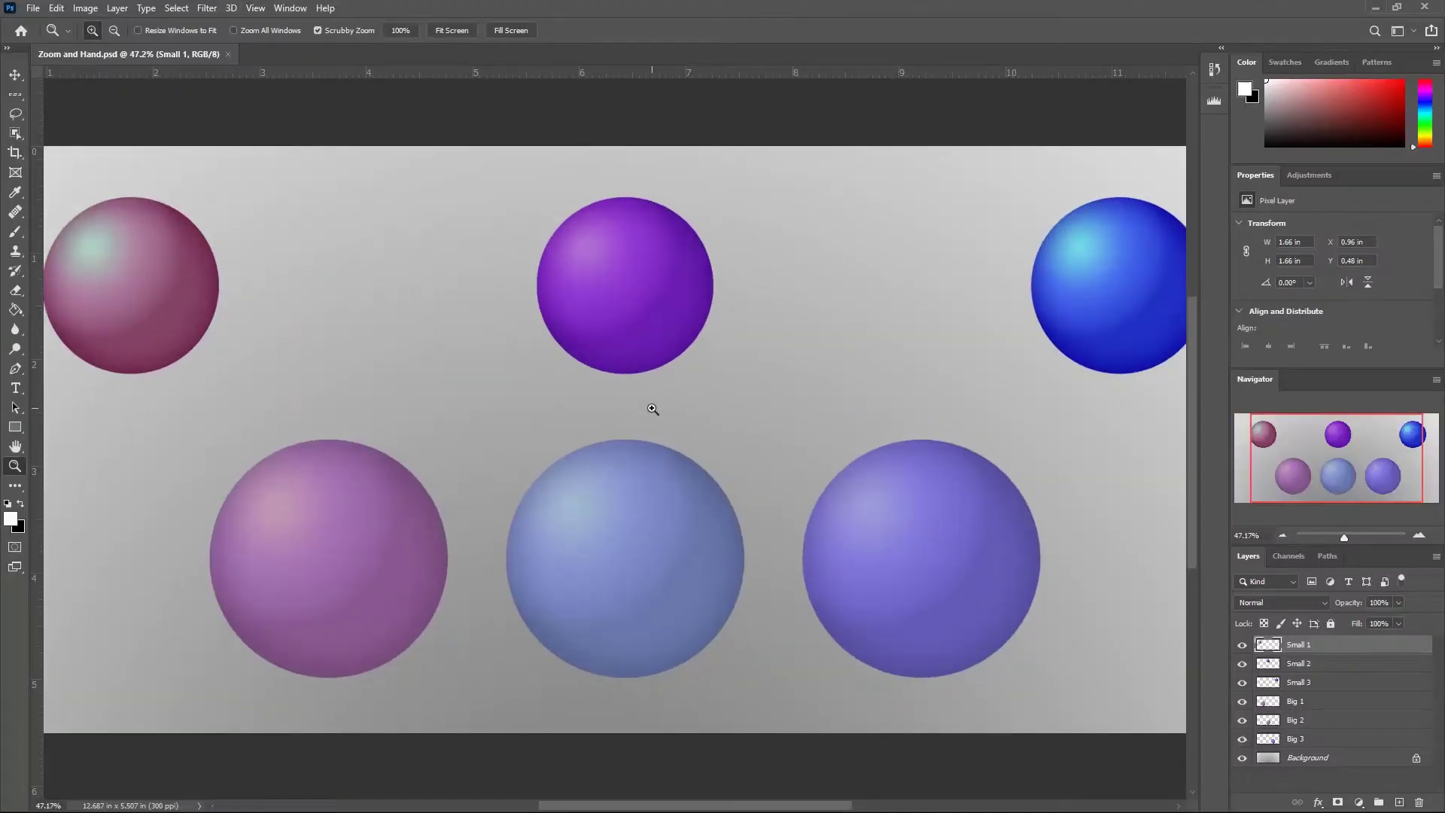
{"action": "key", "text": "ctrl+1"}
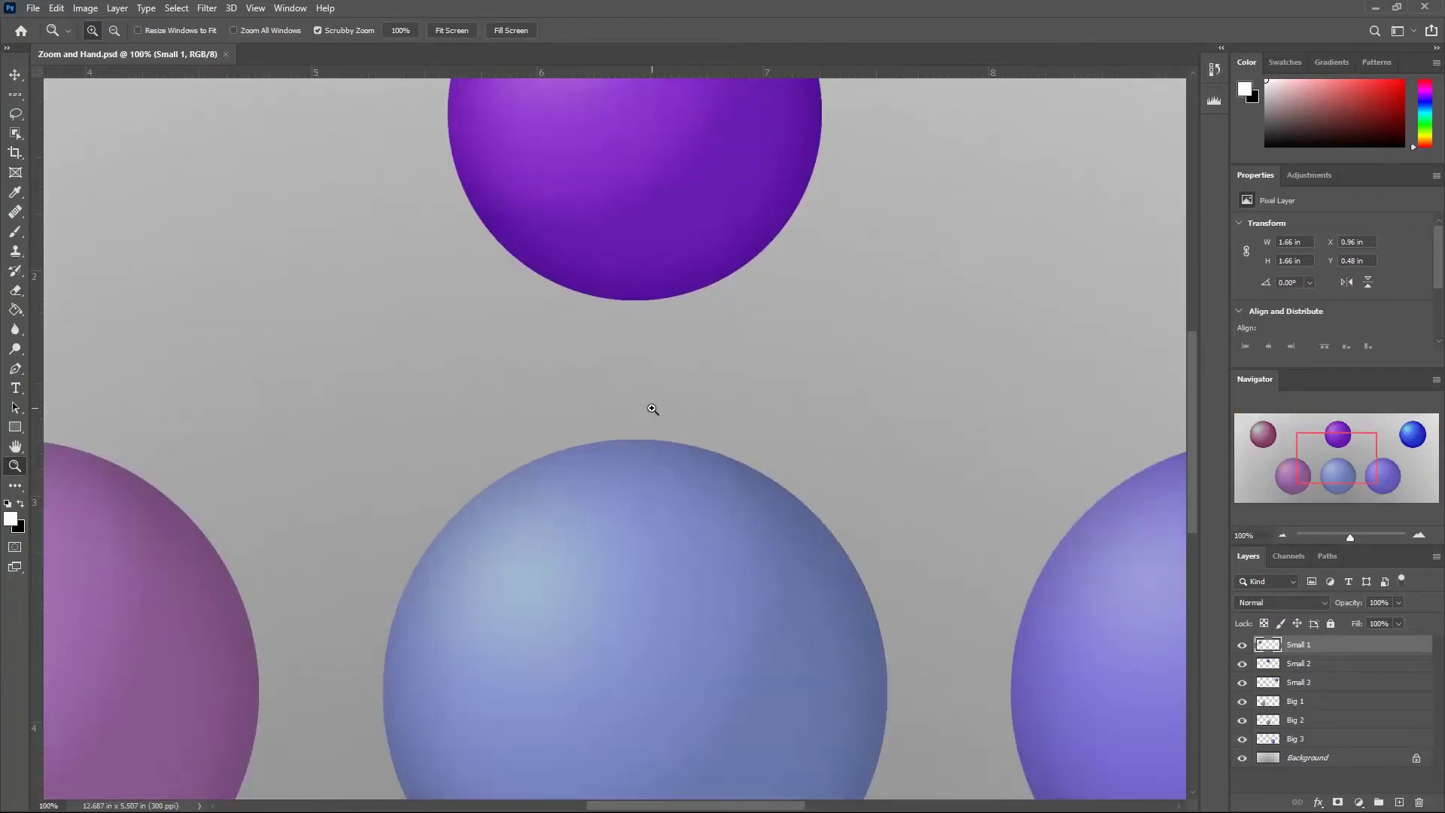
Fit the whole image on screen
{"action": "left_click", "coordinate": [257, 9]}
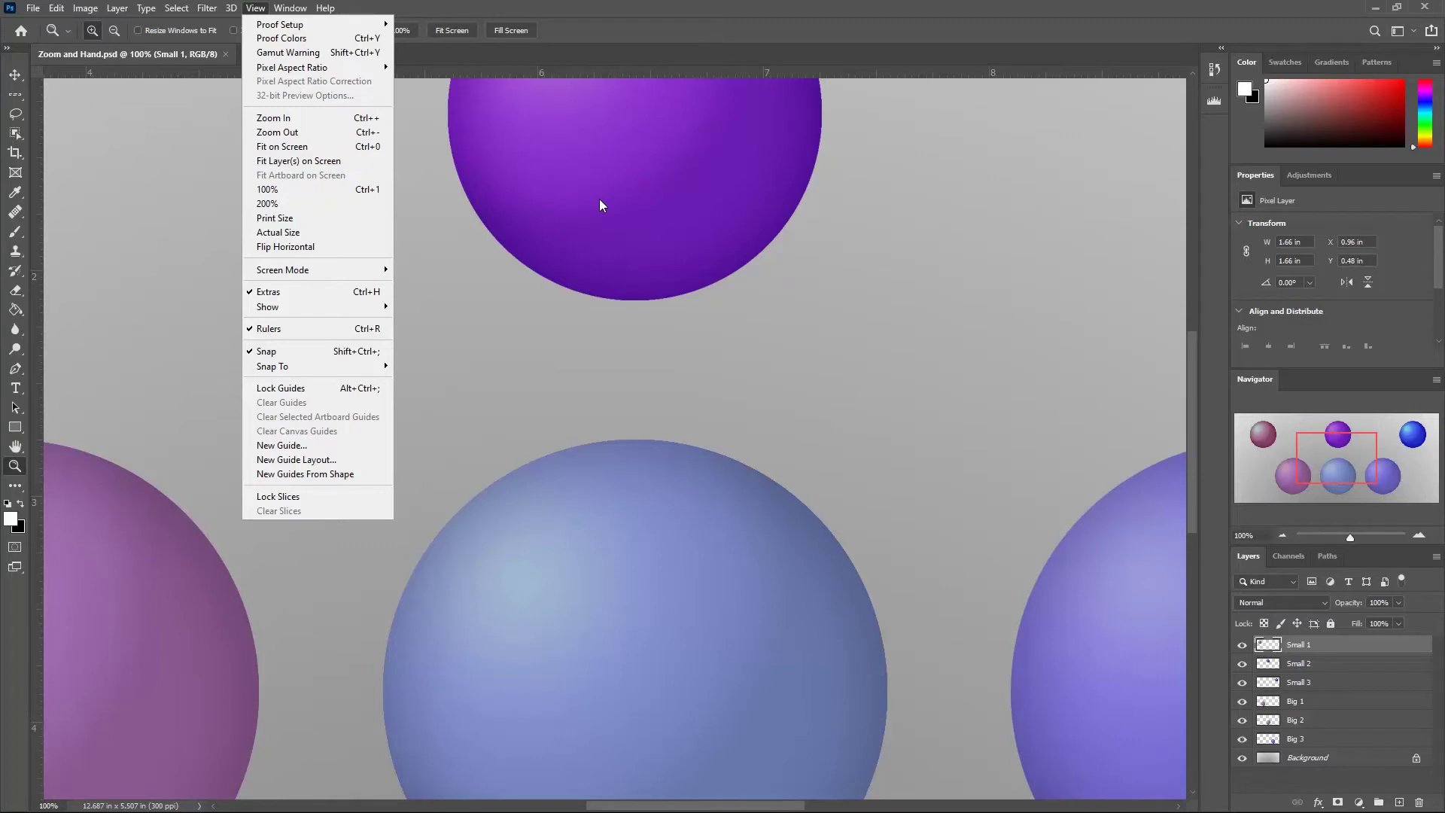
{"action": "key", "text": "Escape"}
{"action": "key", "text": "ctrl+KP_0"}
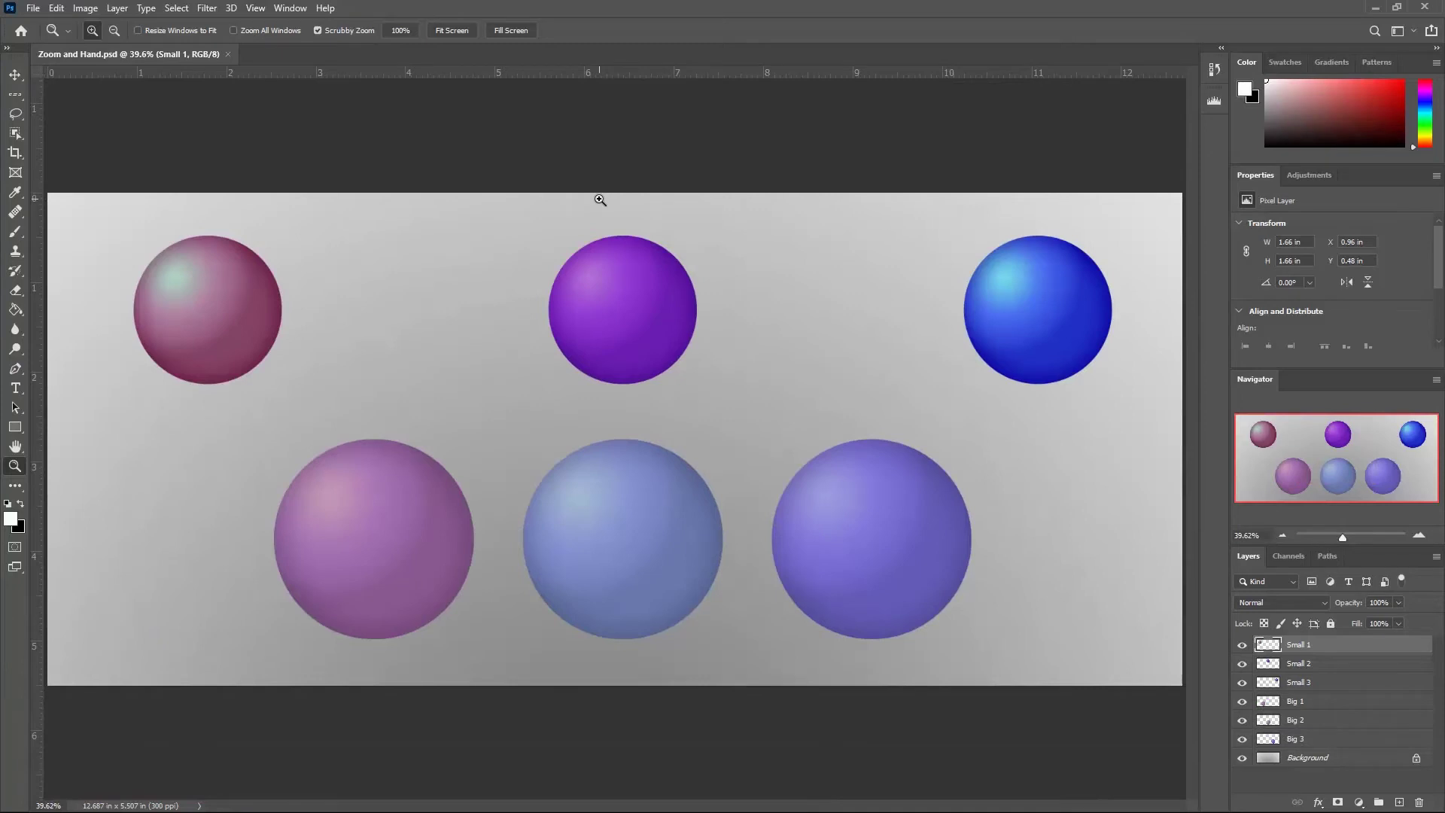
Zoom in by preset increments to 66.7% and back out to 33.3%
{"action": "key", "text": "ctrl+KP_Add"}
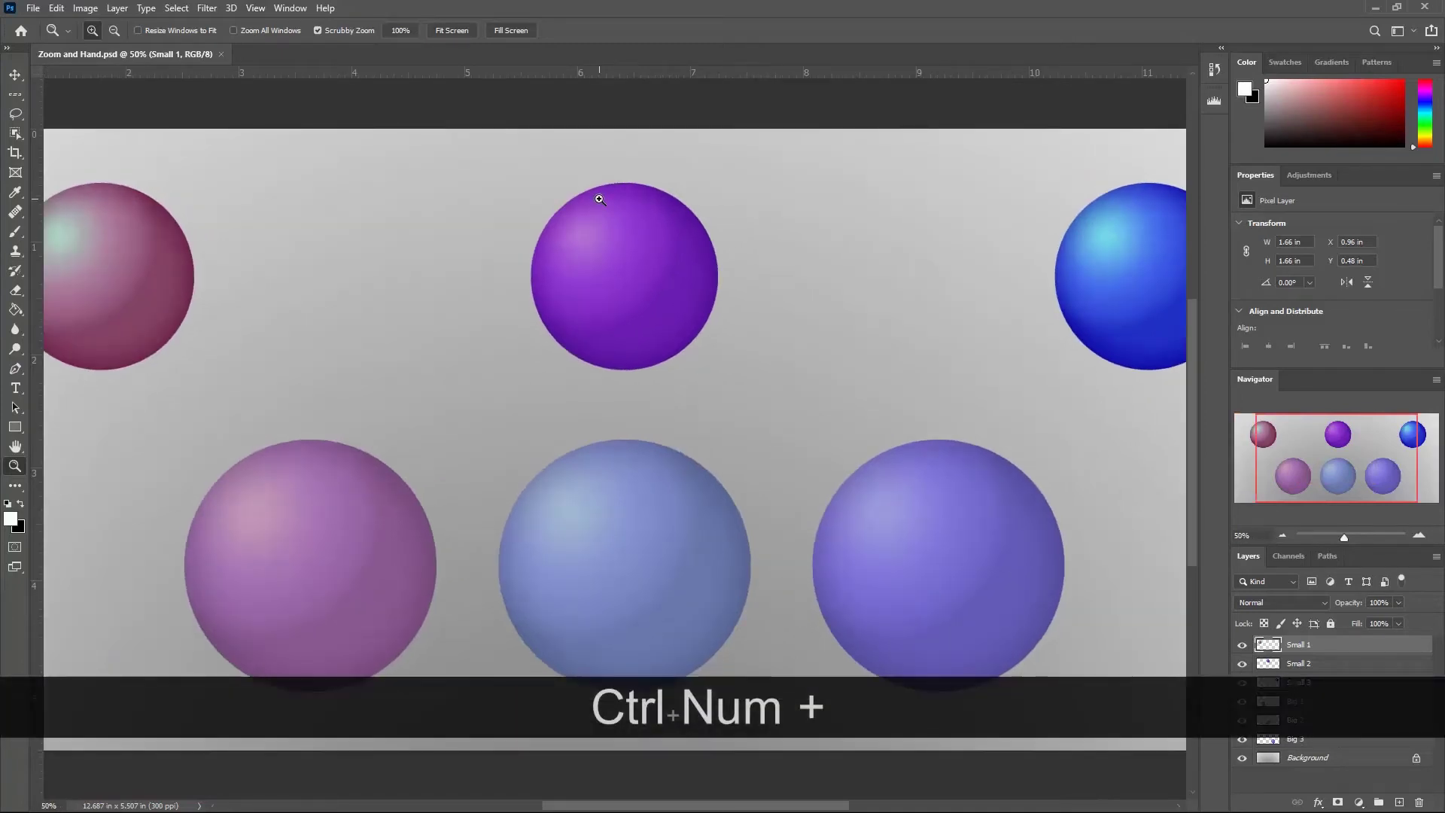
{"action": "key", "text": "ctrl+KP_Add"}
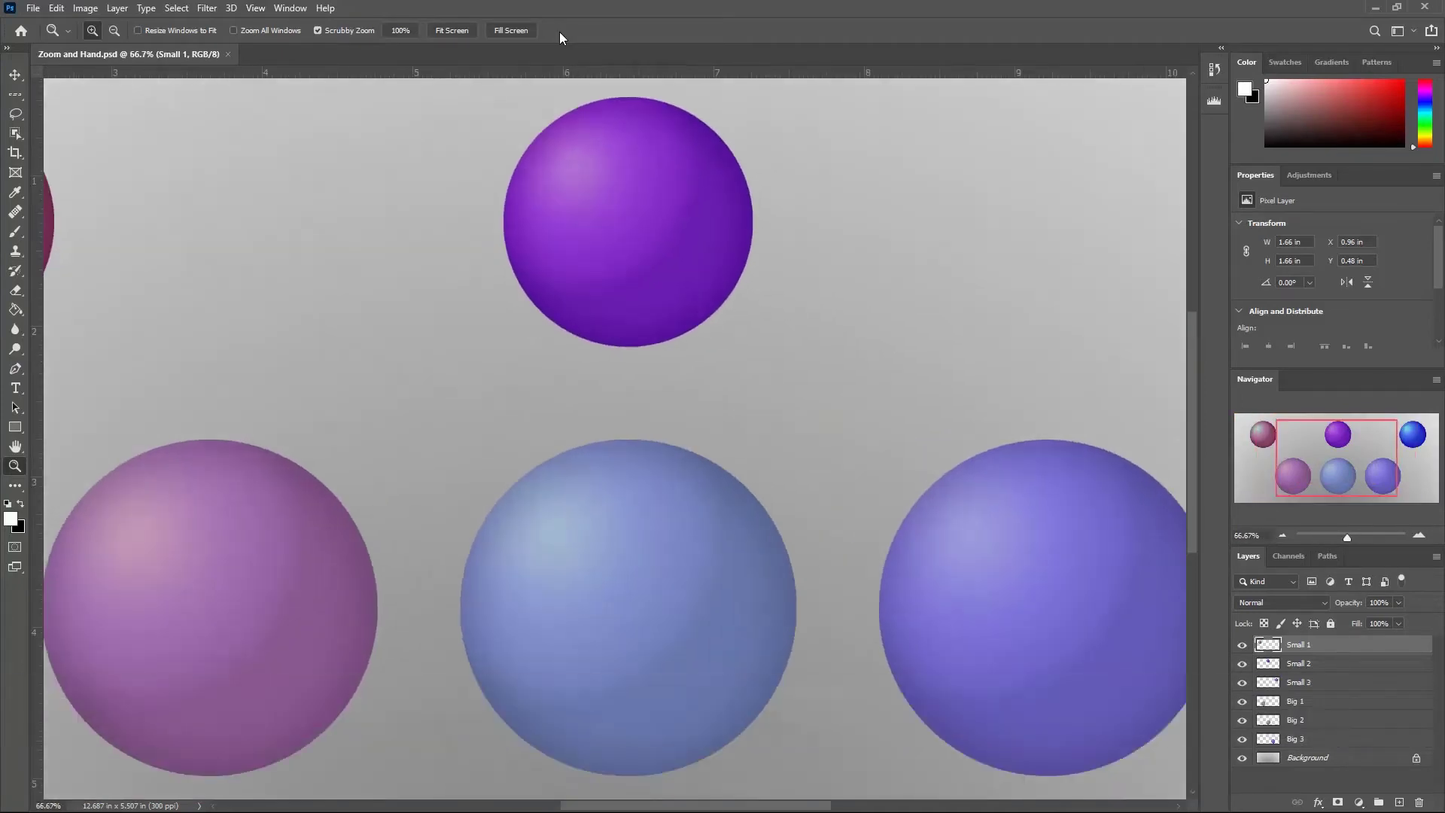
{"action": "key", "text": "ctrl+KP_Subtract"}
{"action": "key", "text": "ctrl+KP_Subtract"}
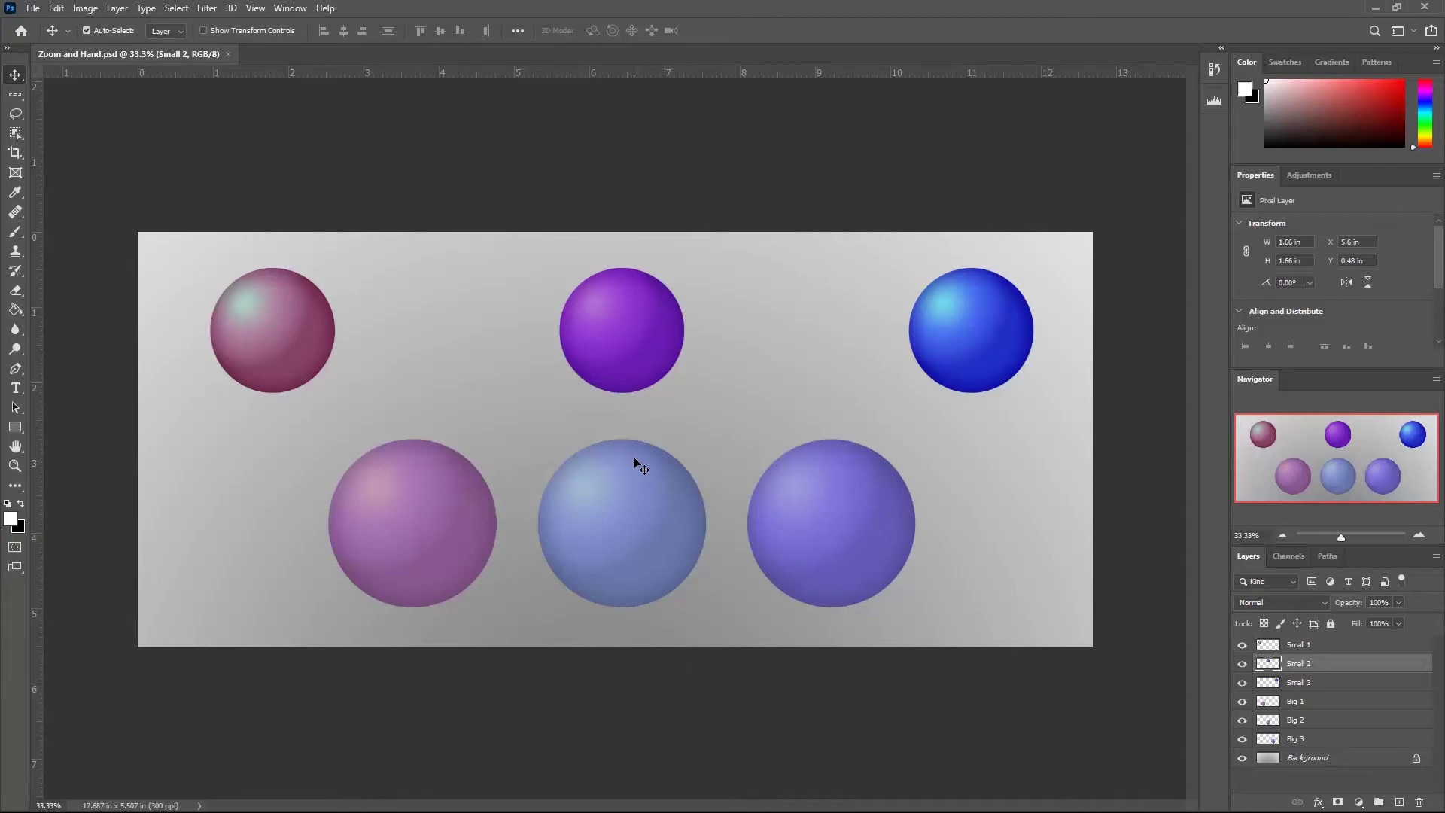
Enable Zoom with Scroll Wheel in the Tools preferences
{"action": "left_click", "coordinate": [60, 7]}
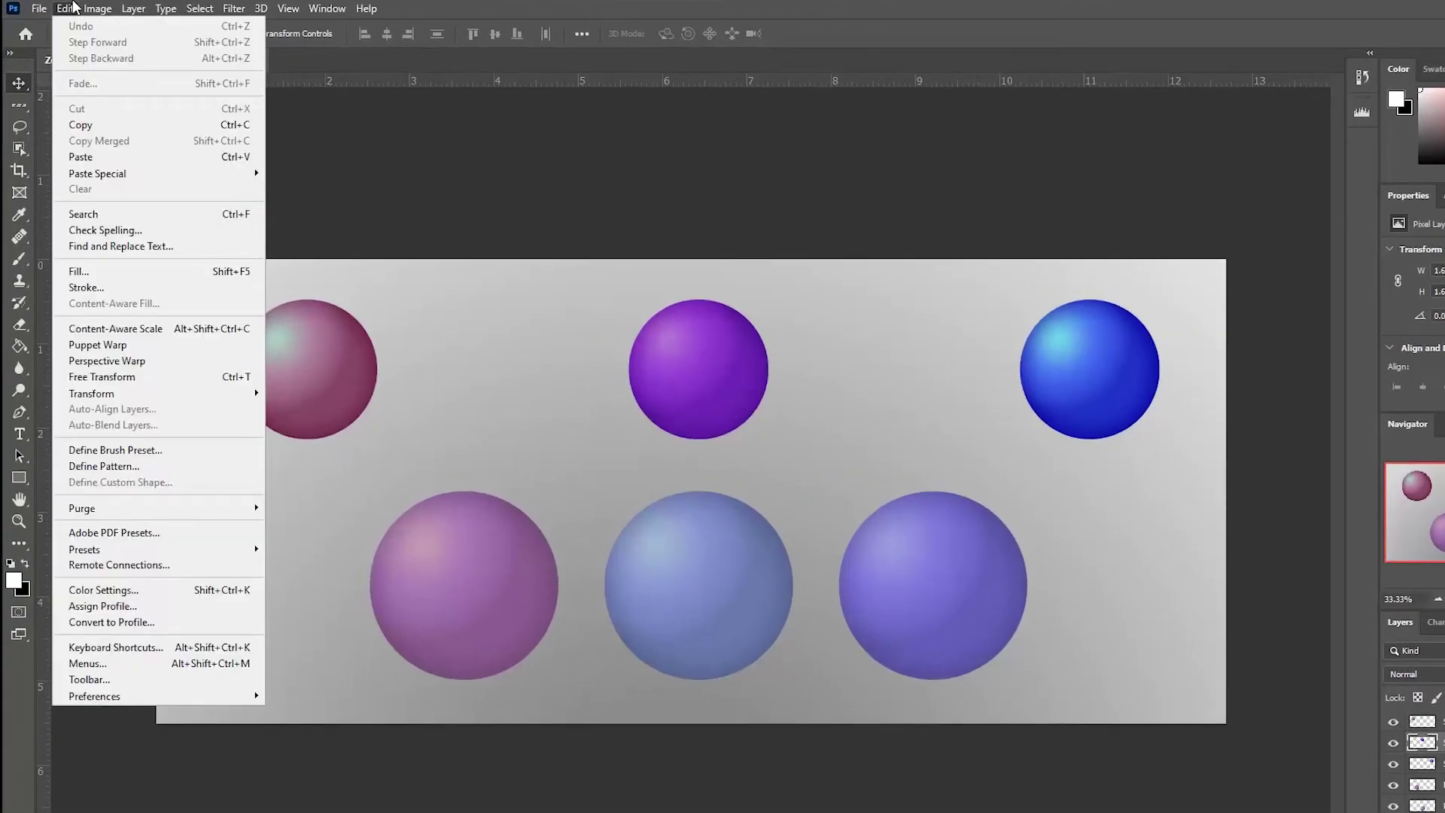
{"action": "mouse_move", "coordinate": [148, 697]}
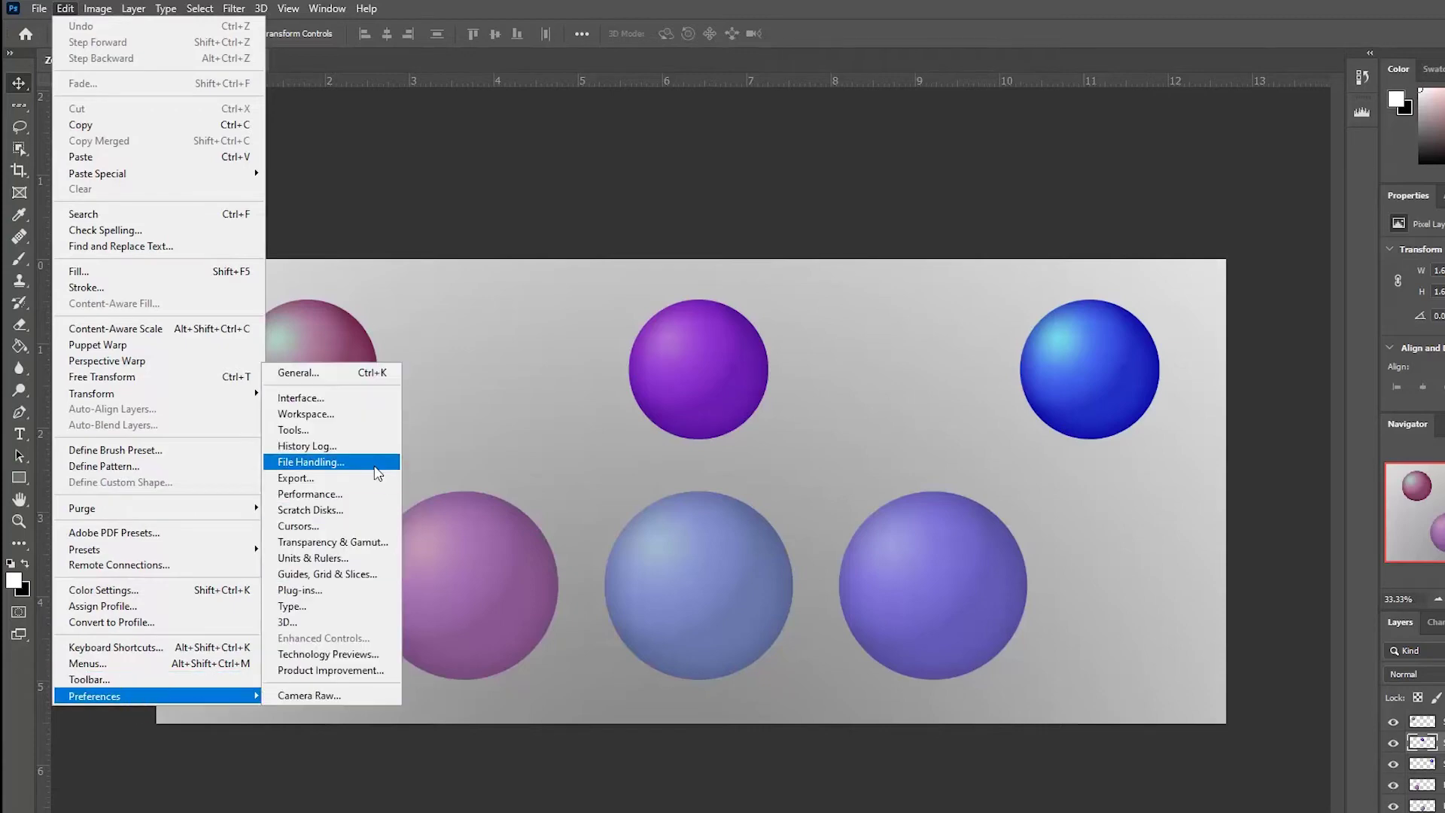
{"action": "left_click", "coordinate": [369, 431]}
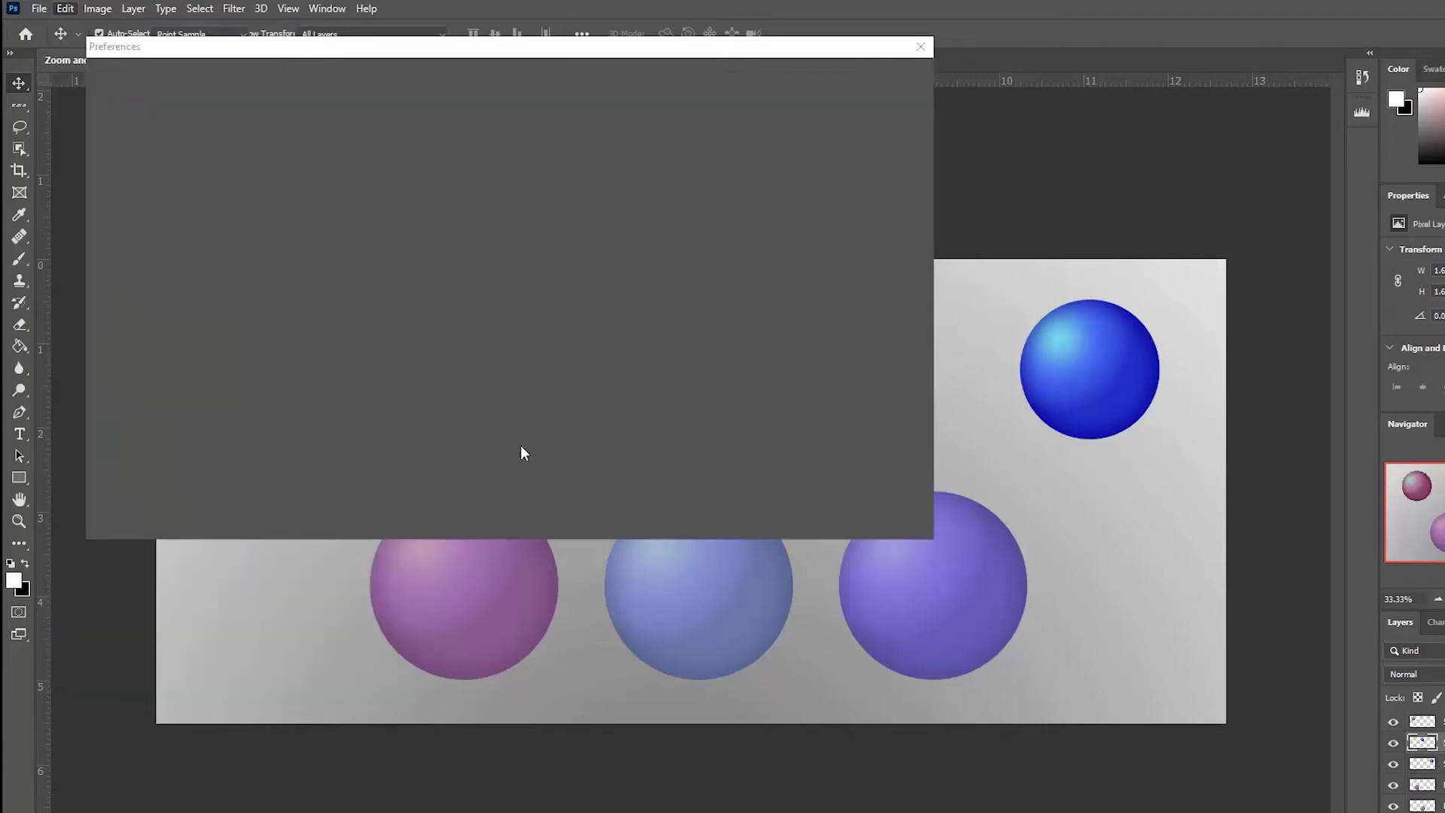
{"action": "key", "text": "alt"}
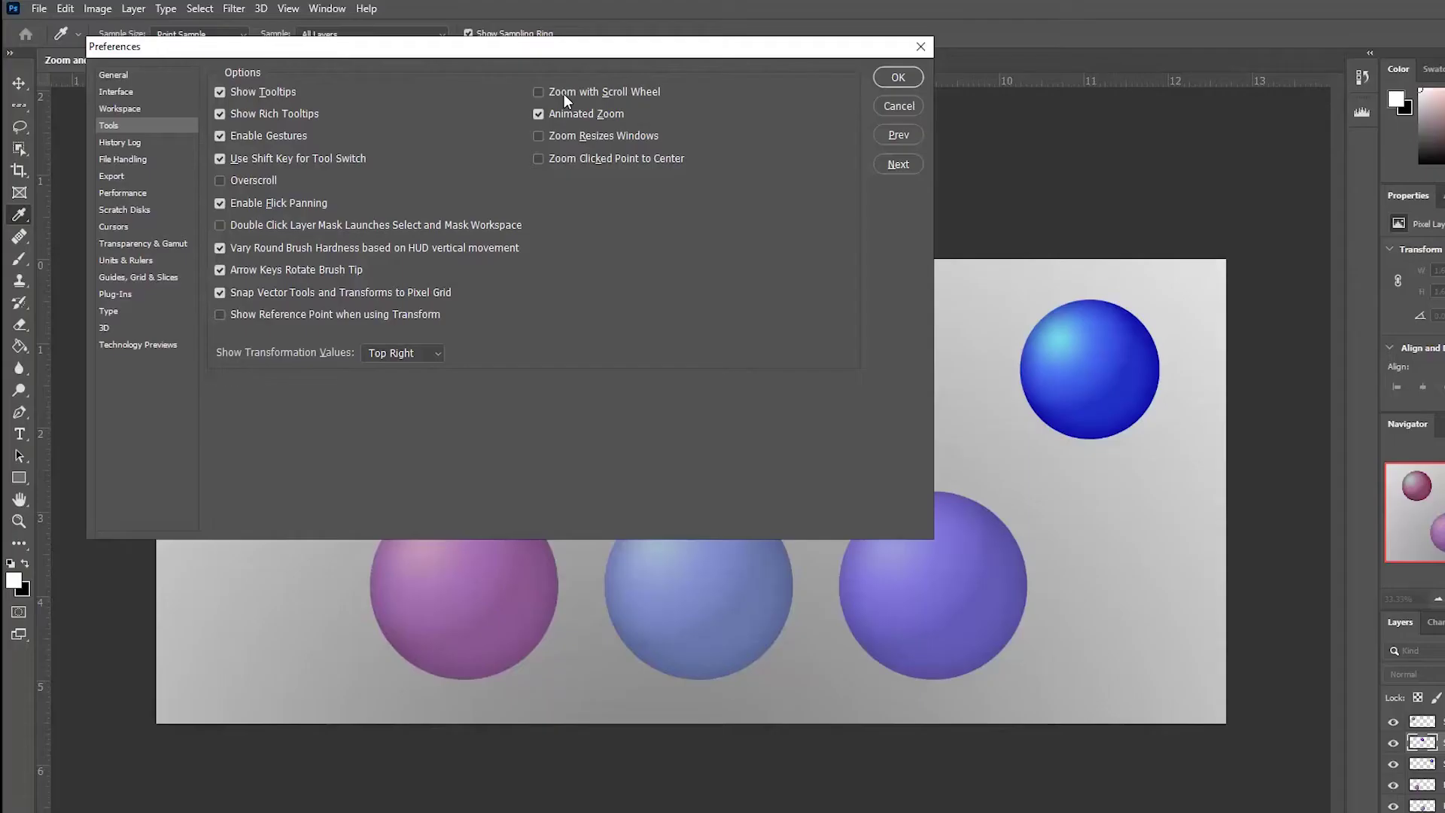
{"action": "left_click", "coordinate": [897, 81]}
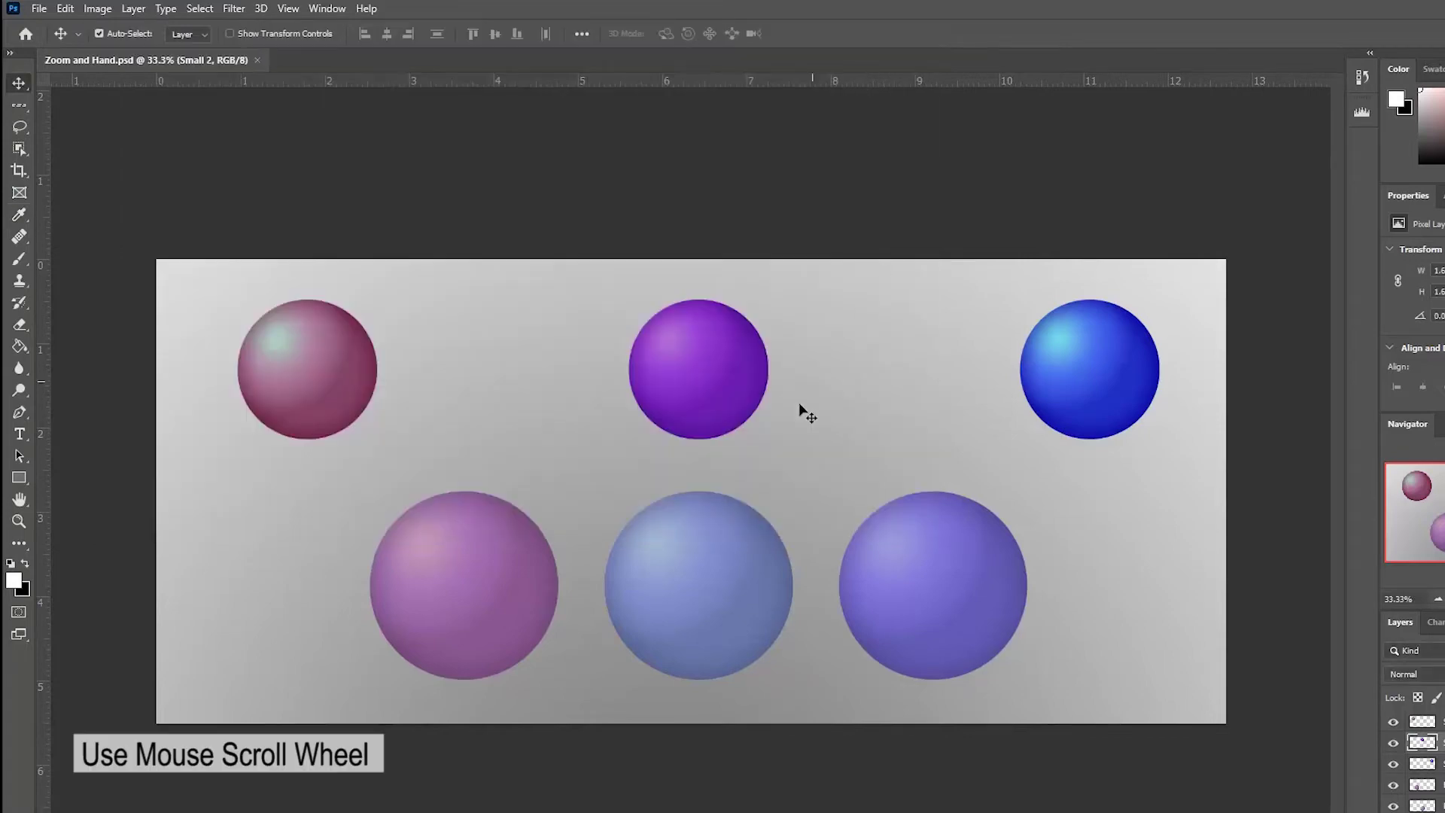
Zoom in and out repeatedly around the small purple sphere using scroll-wheel zoom
{"action": "scroll", "coordinate": [637, 362], "scroll_direction": "up", "scroll_amount": 4}
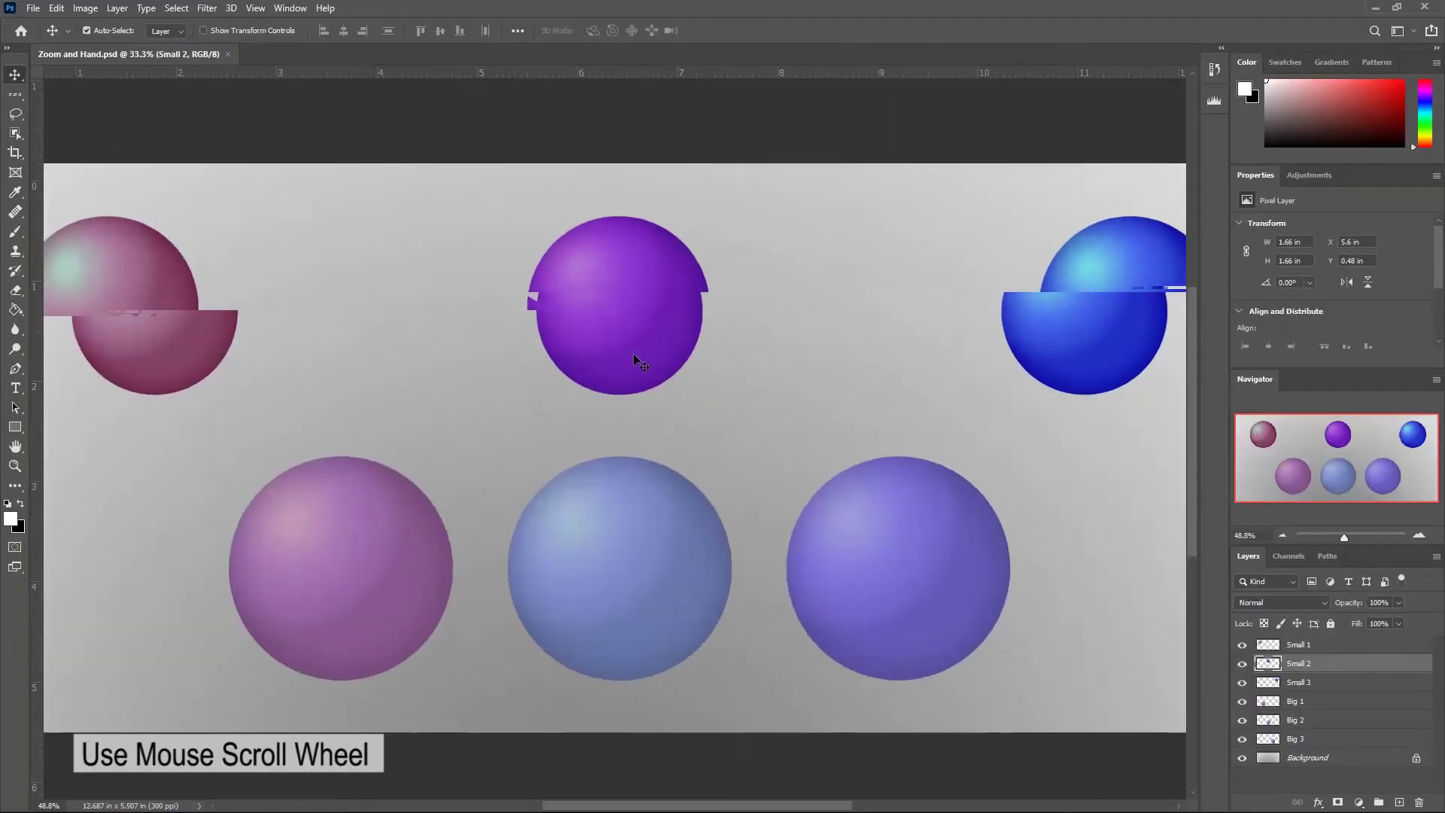
{"action": "scroll", "coordinate": [637, 363], "scroll_direction": "down", "scroll_amount": 4}
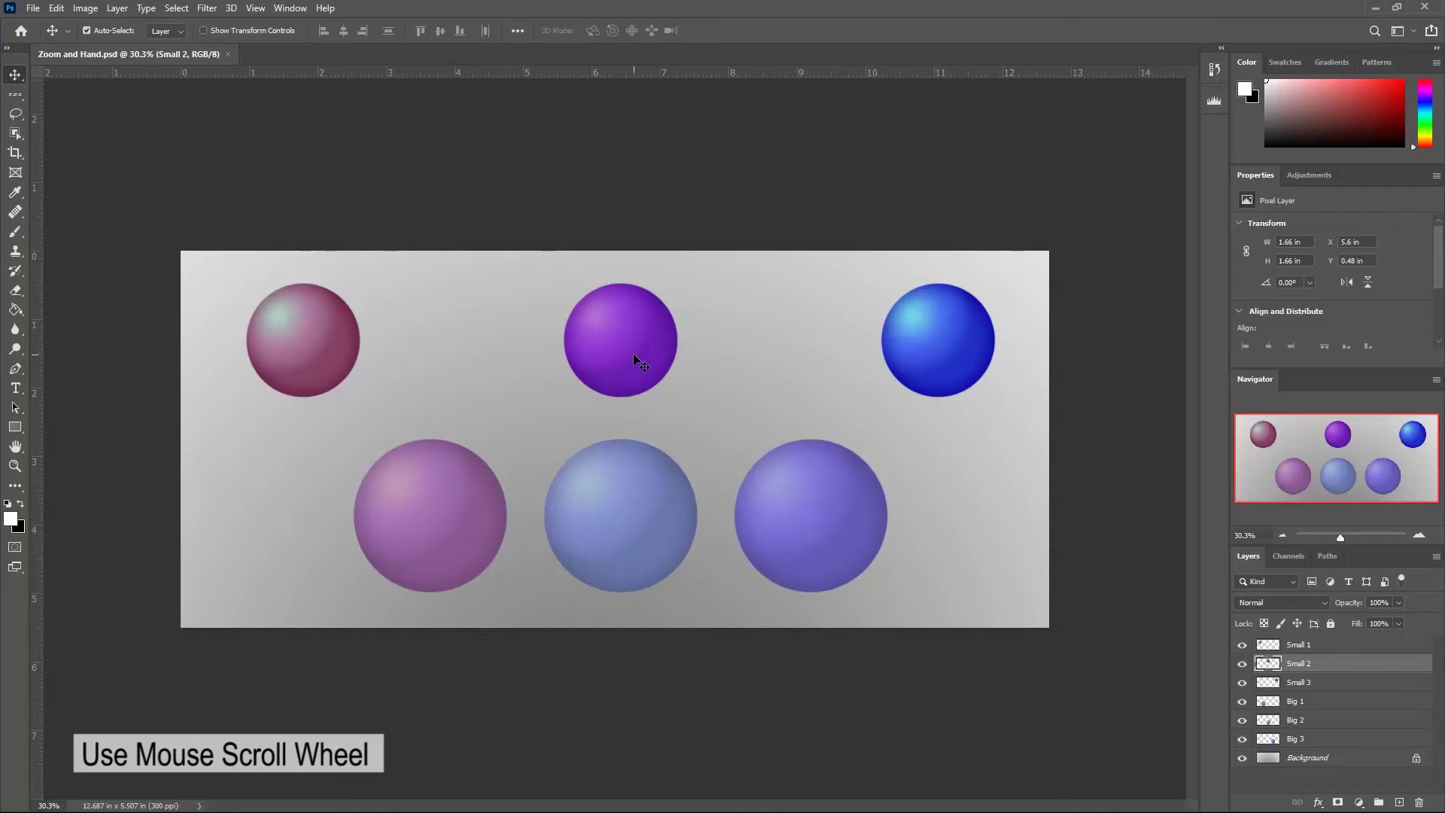
{"action": "scroll", "coordinate": [634, 354], "scroll_direction": "up", "scroll_amount": 4}
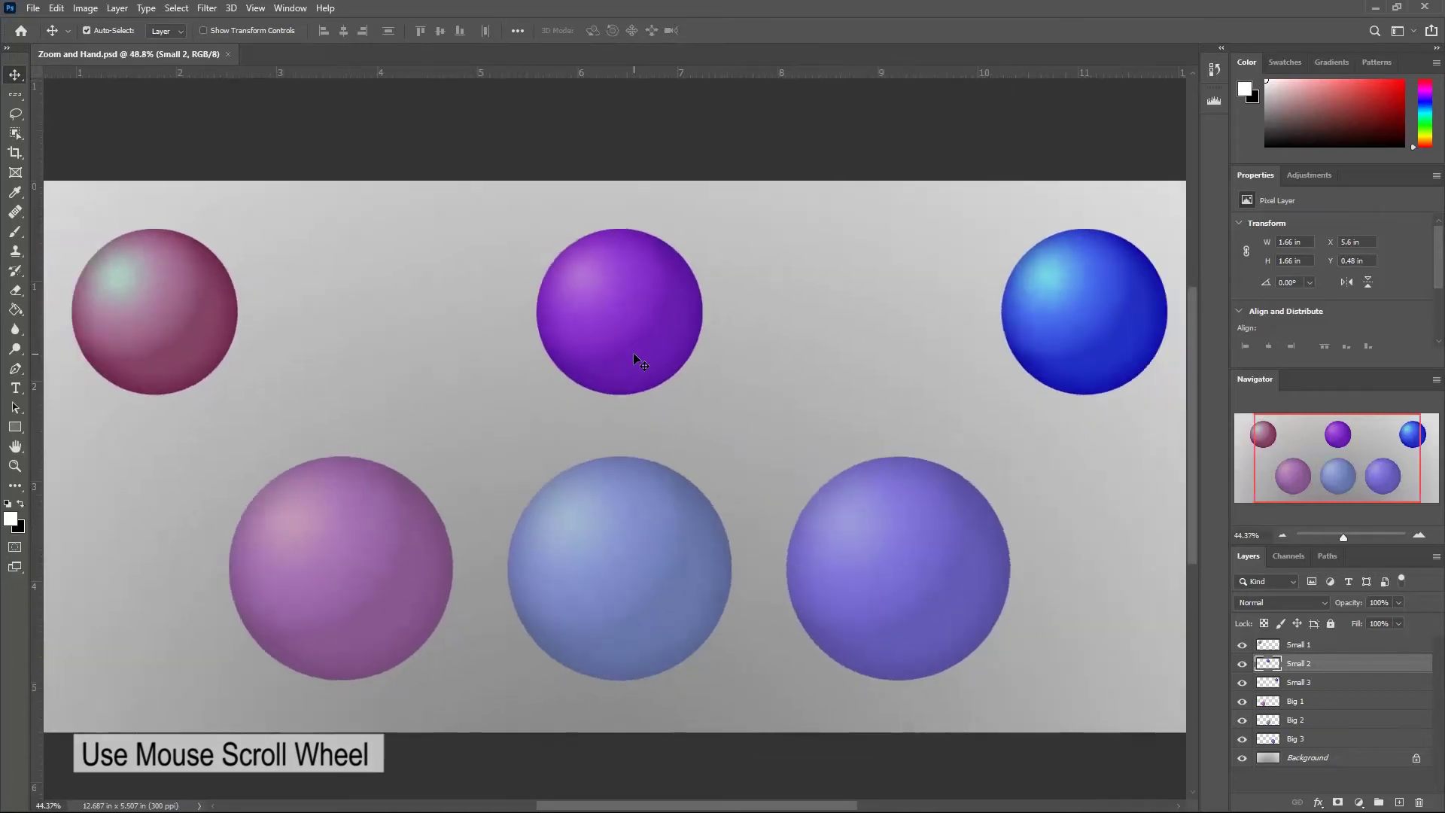
{"action": "scroll", "coordinate": [634, 354], "scroll_direction": "down", "scroll_amount": 3}
{"action": "scroll", "coordinate": [634, 353], "scroll_direction": "down", "scroll_amount": 1}
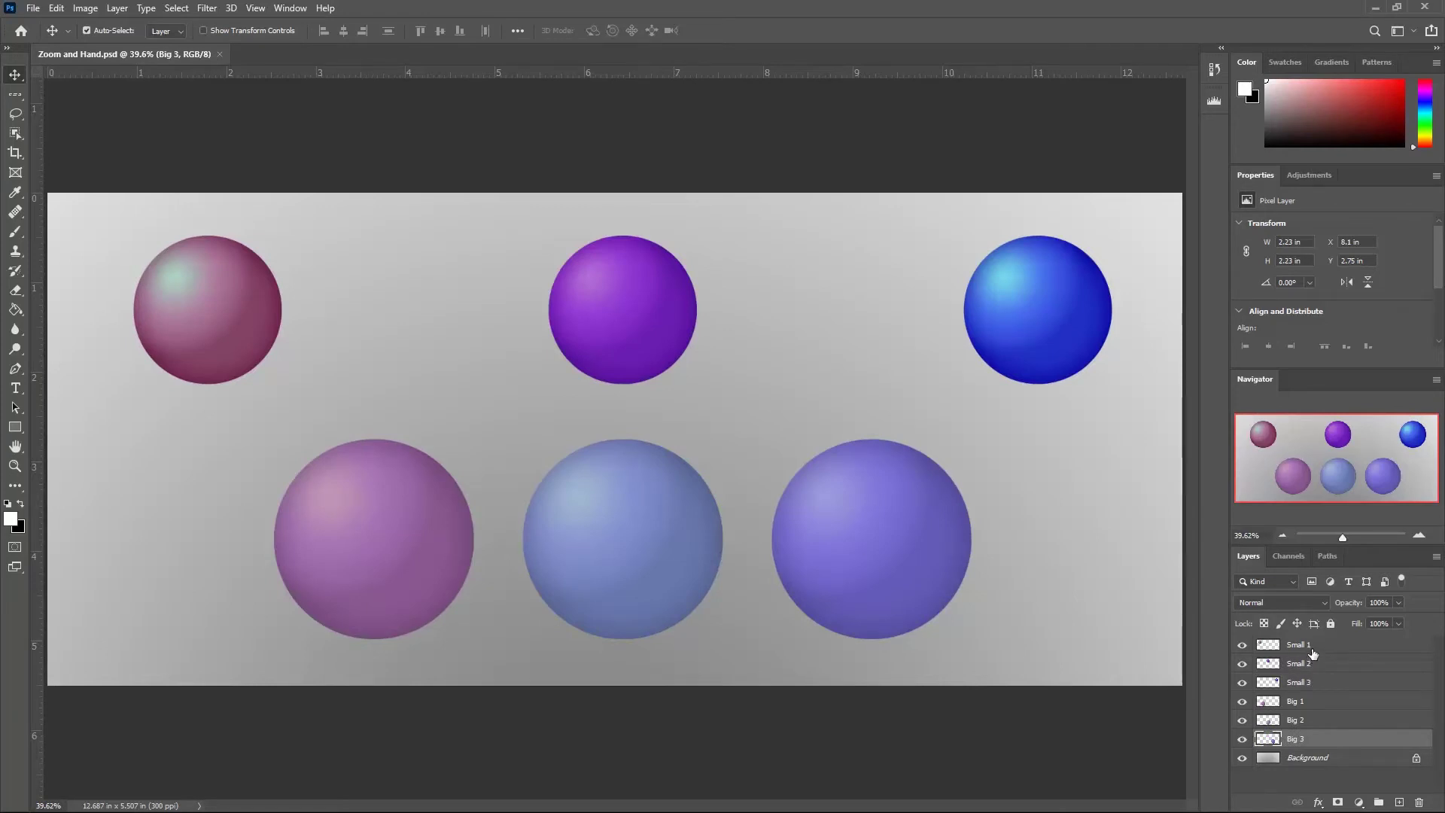
Zoom the view to fit the contents of the Small 1 layer
{"action": "key", "text": "alt"}
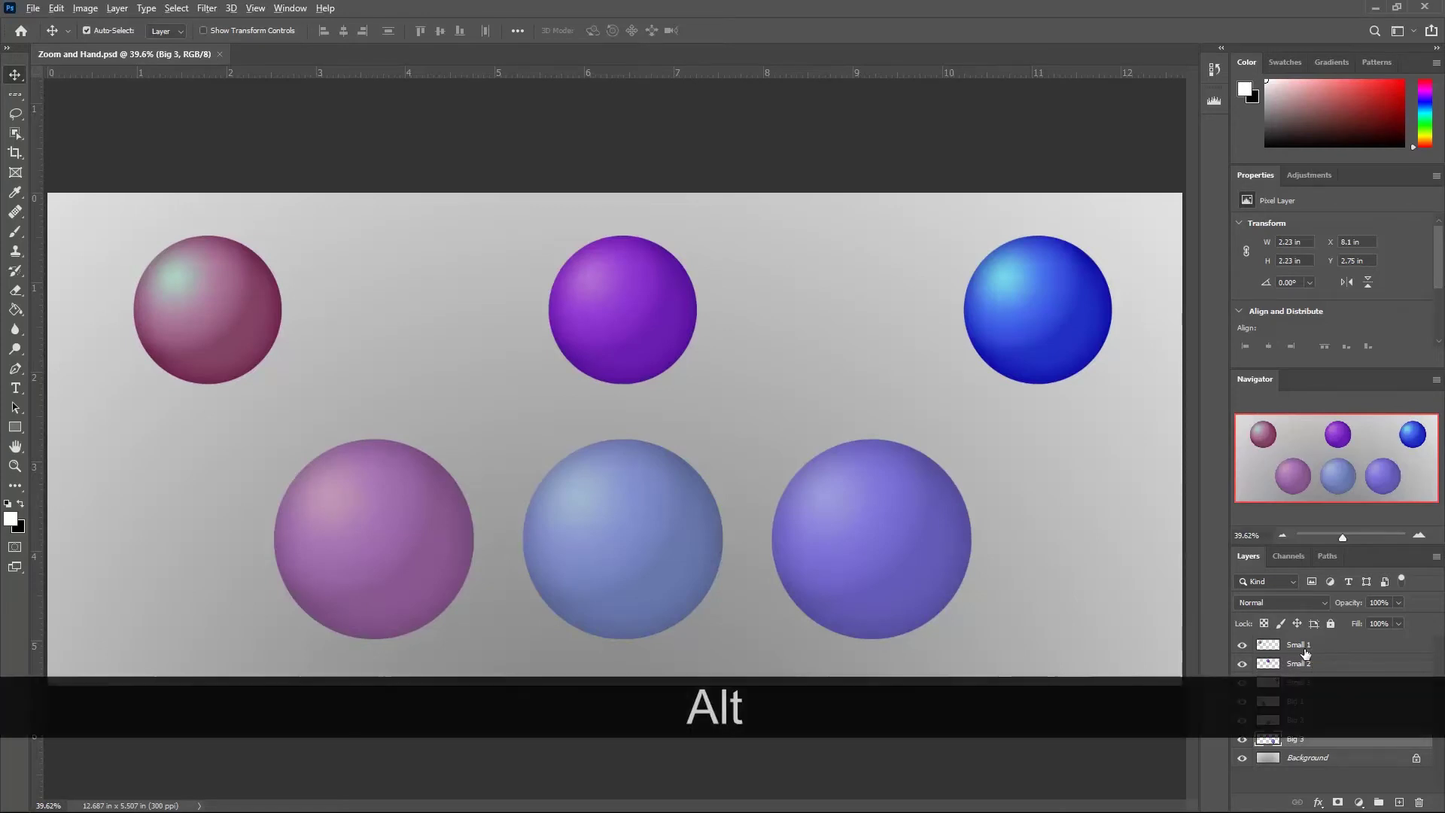
{"action": "left_click", "coordinate": [1305, 649], "text": "alt"}
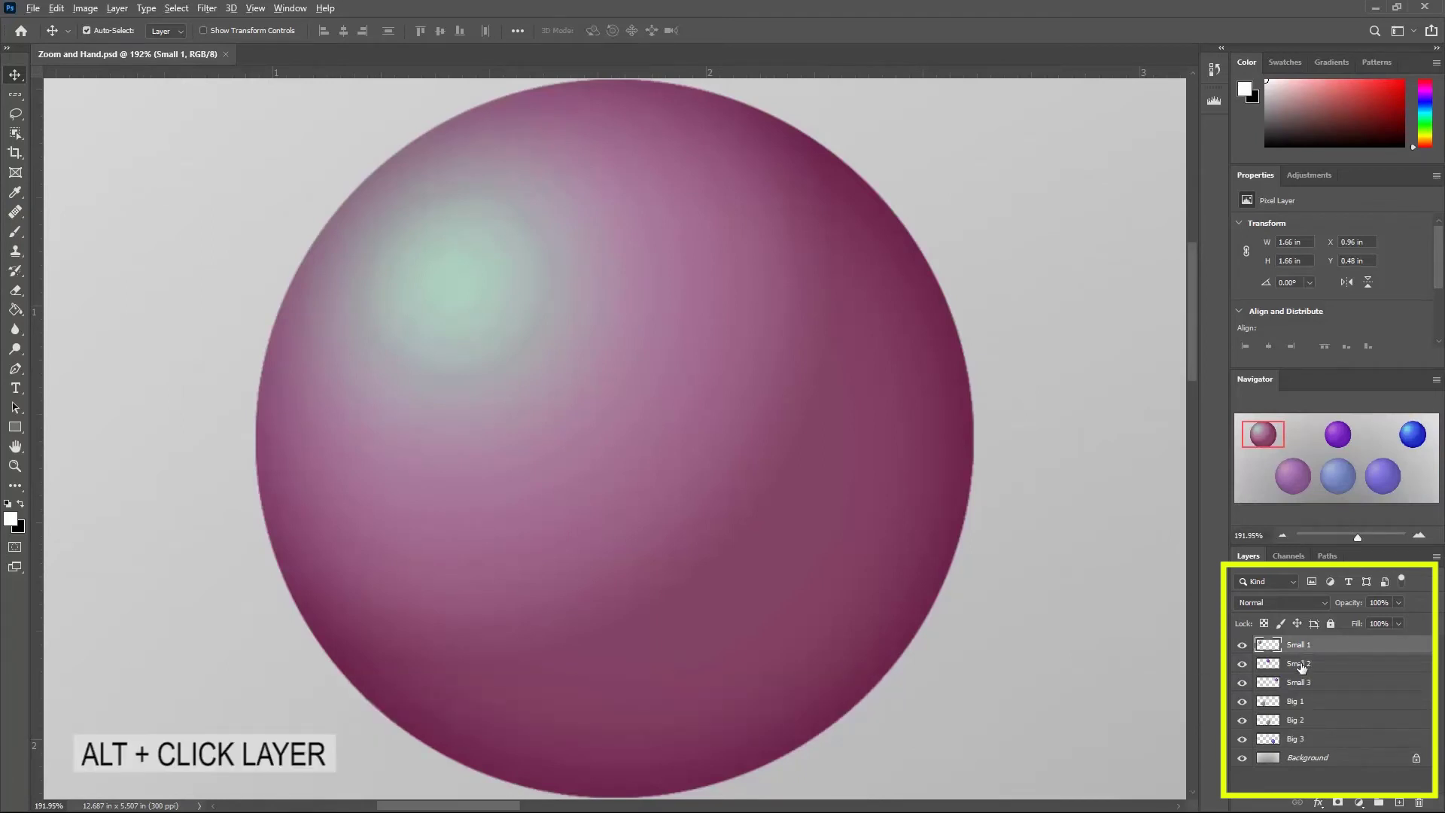
Zoom the view to fit the contents of the Small 2, Small 3, Big 1, Big 2 and Big 3 layers in turn, ending on Small 2
{"action": "left_click", "coordinate": [1301, 665], "text": "alt"}
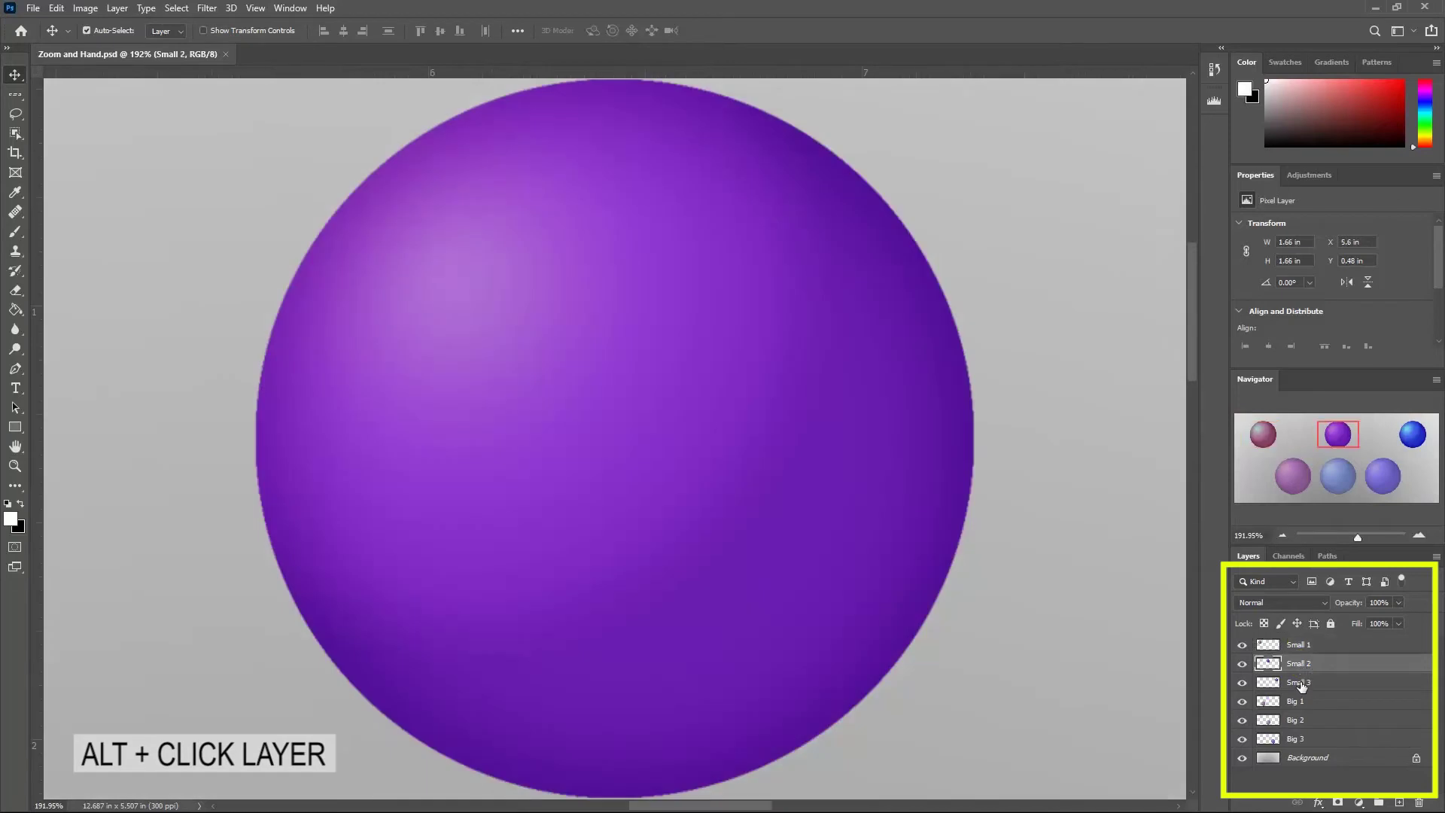
{"action": "left_click", "coordinate": [1302, 685], "text": "alt"}
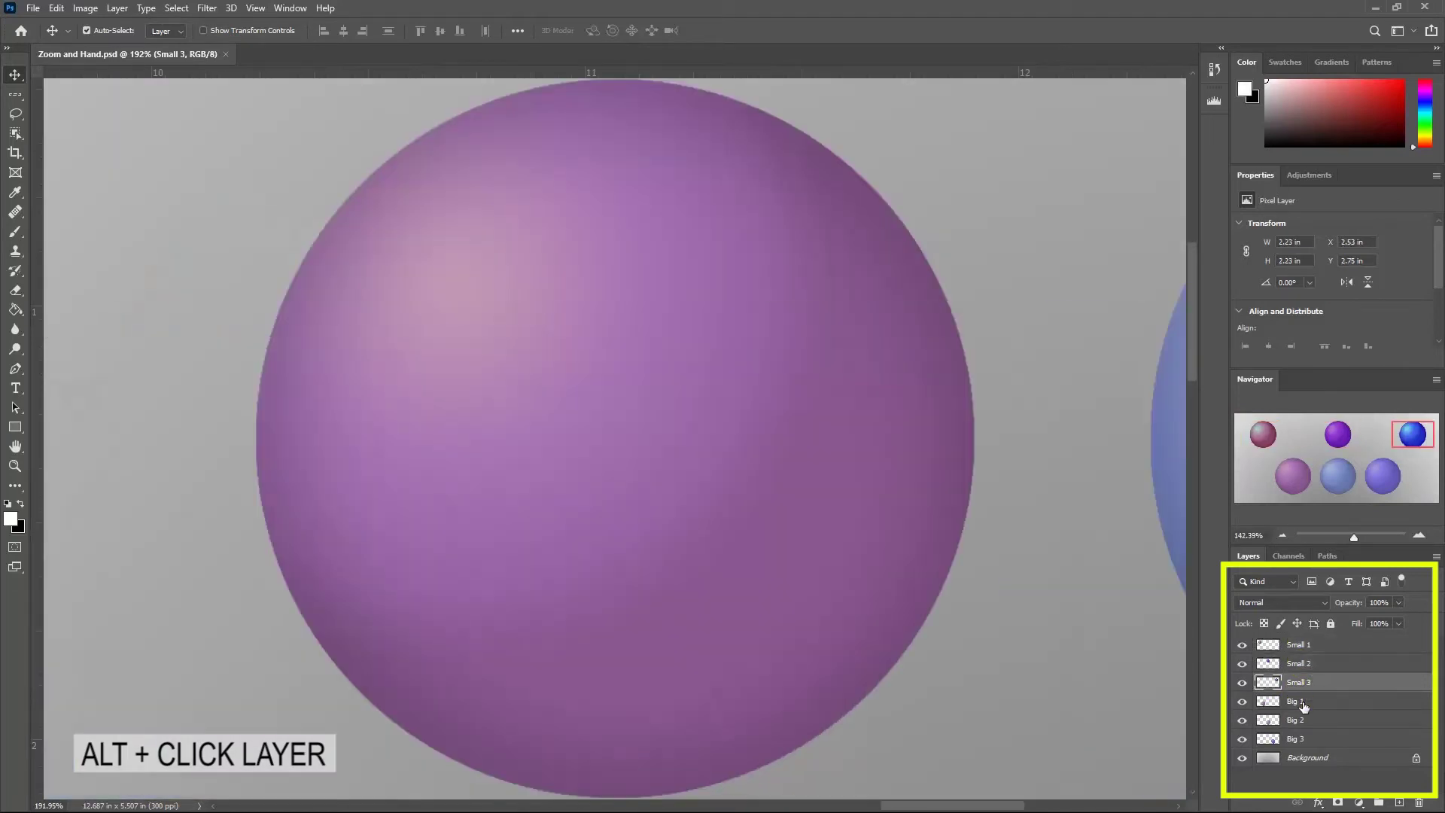
{"action": "left_click", "coordinate": [1301, 704], "text": "alt"}
{"action": "left_click", "coordinate": [1301, 722], "text": "alt"}
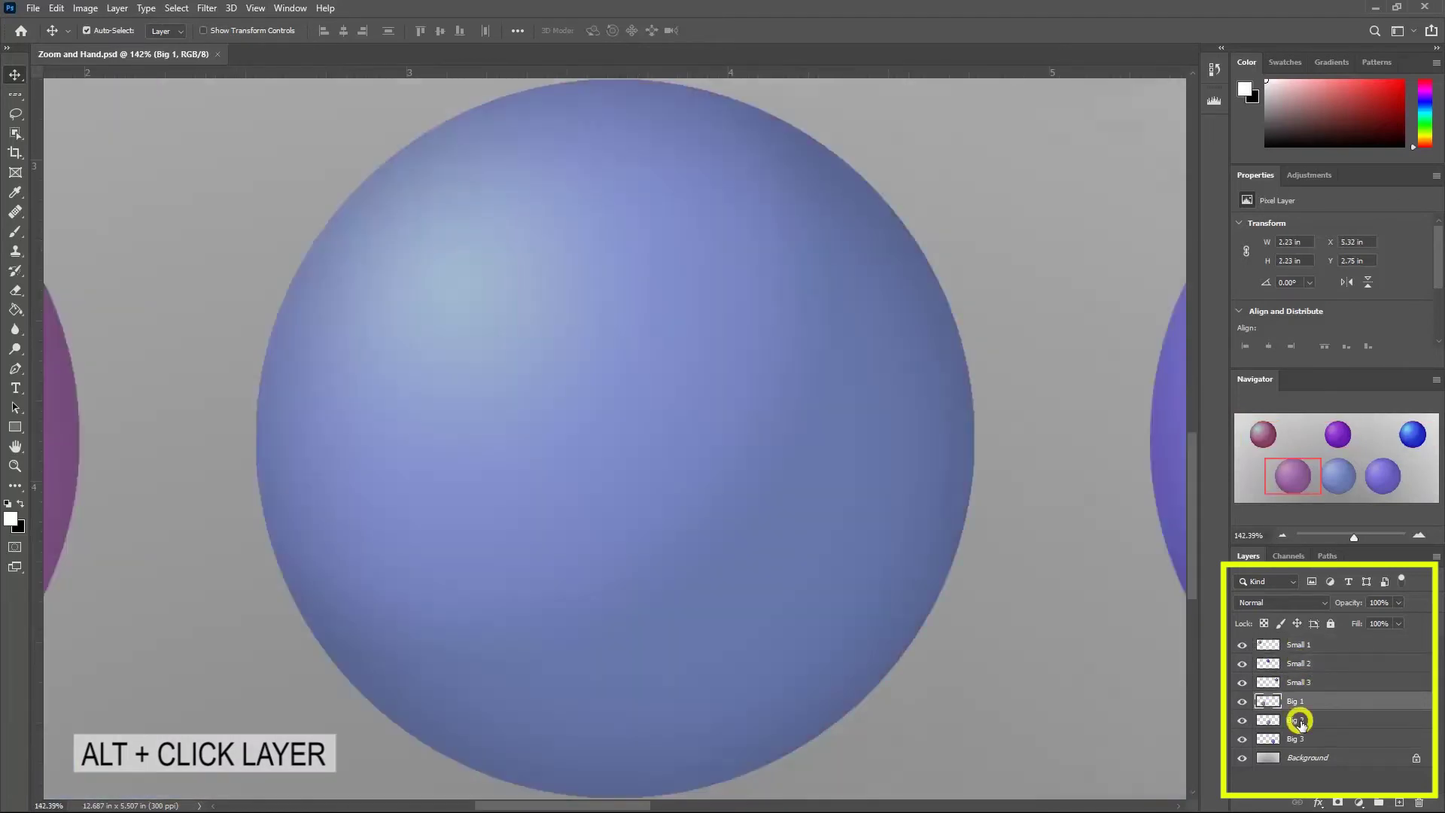
{"action": "left_click", "coordinate": [1300, 743], "text": "alt"}
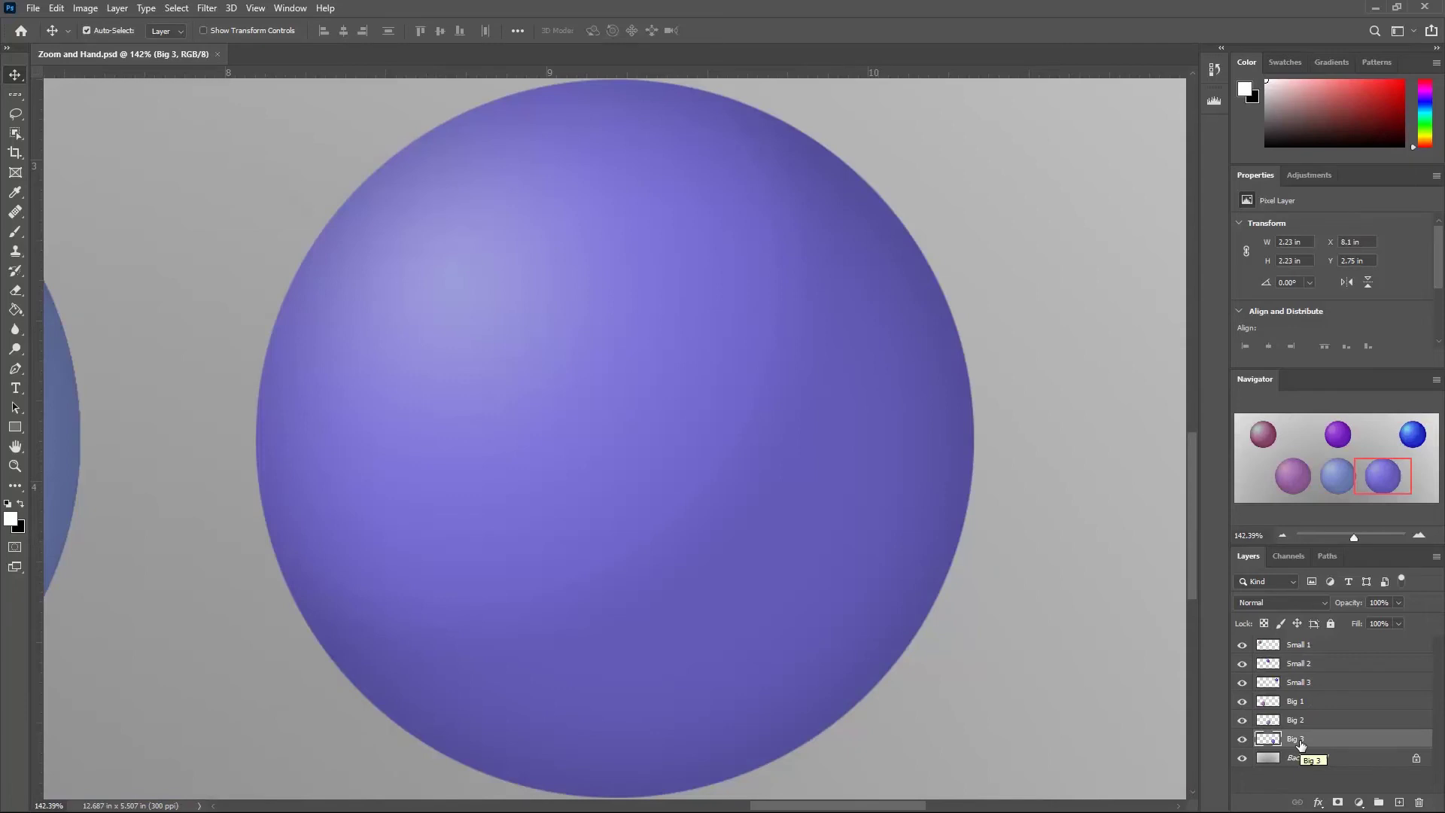
{"action": "left_click", "coordinate": [1300, 663], "text": "alt"}
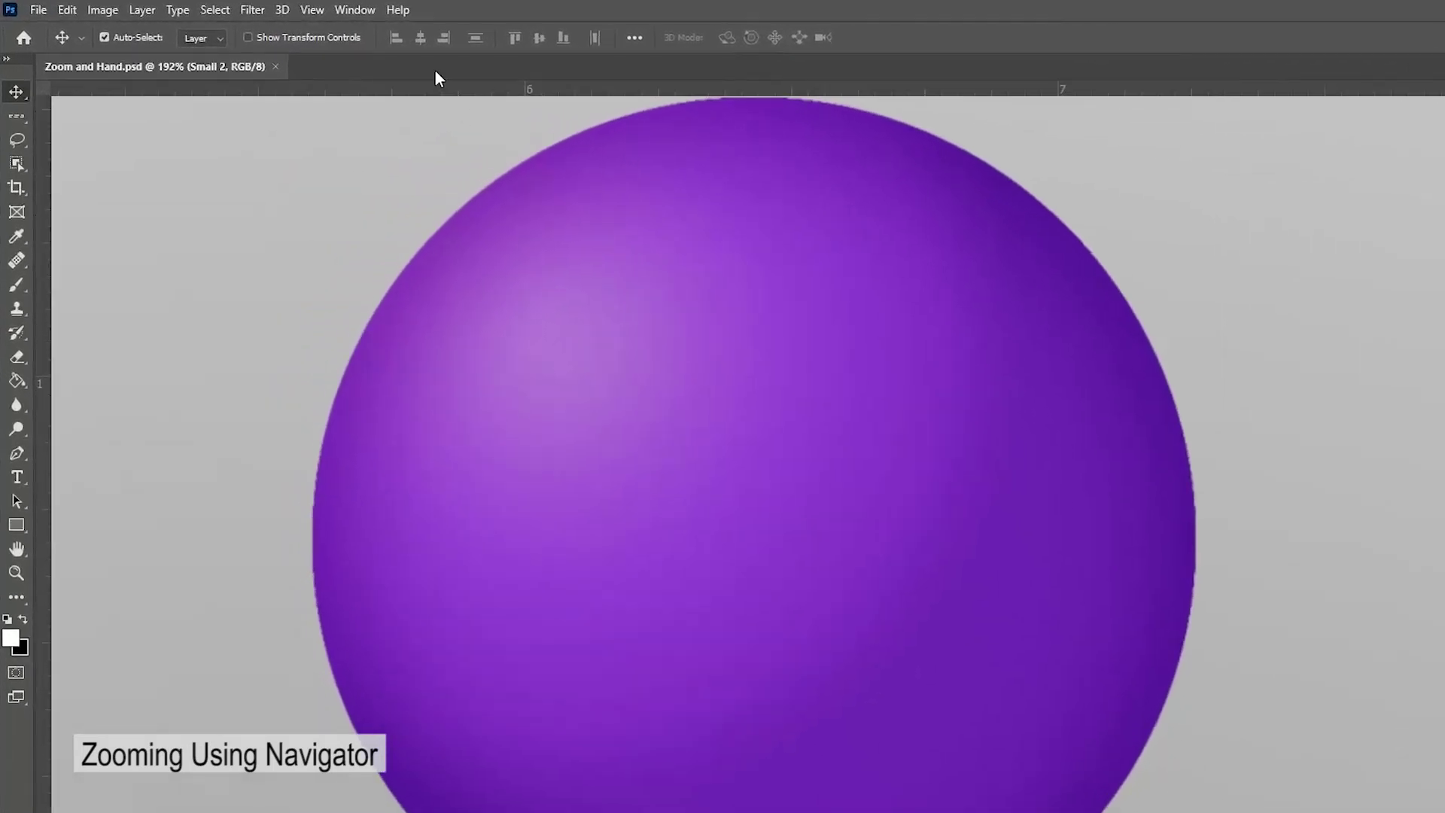
Zoom in on the small maroon sphere and the small blue sphere by framing each in the Navigator, and fit the whole document on screen
{"action": "left_click", "coordinate": [354, 10]}
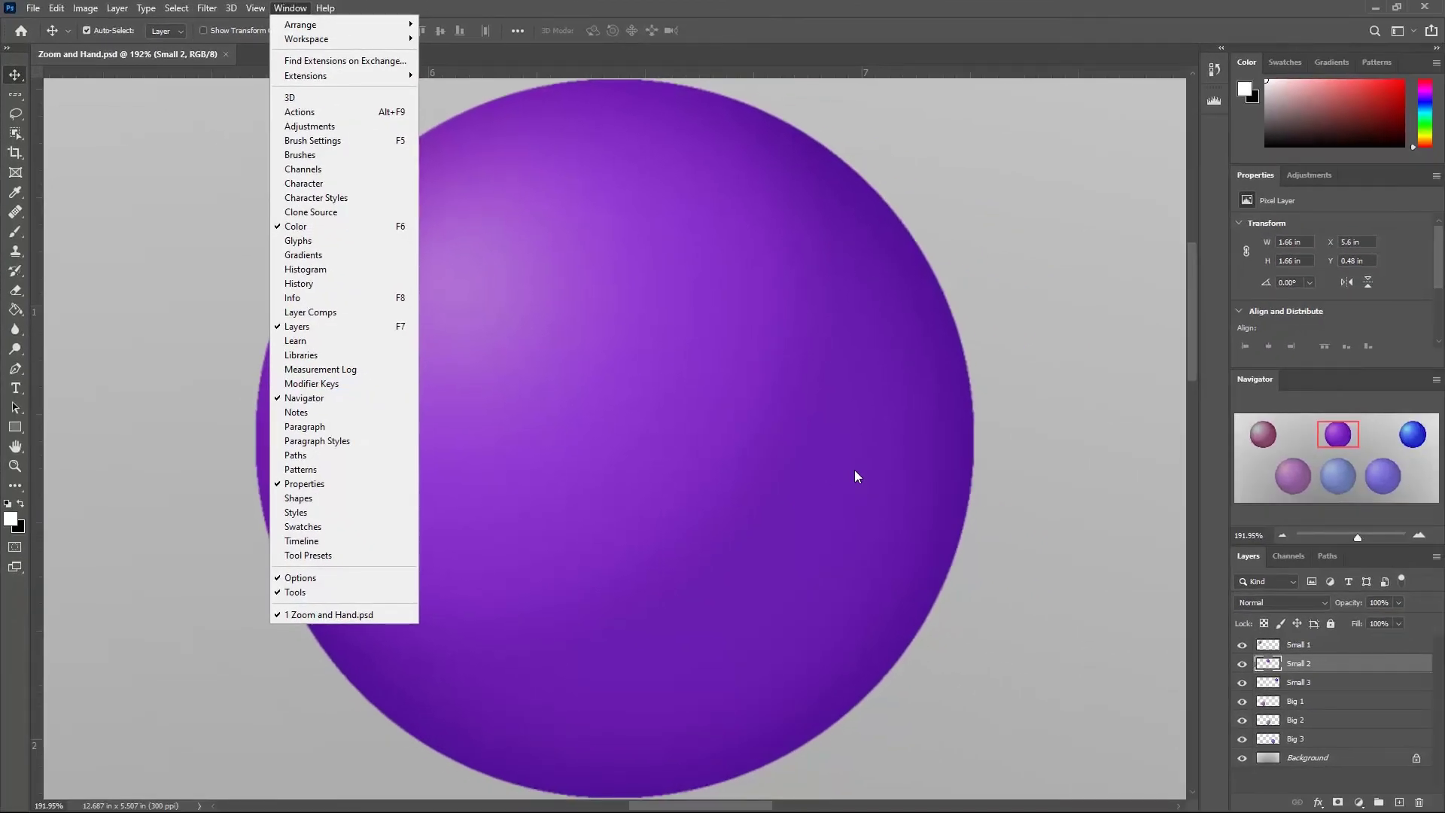
{"action": "left_click", "coordinate": [819, 460]}
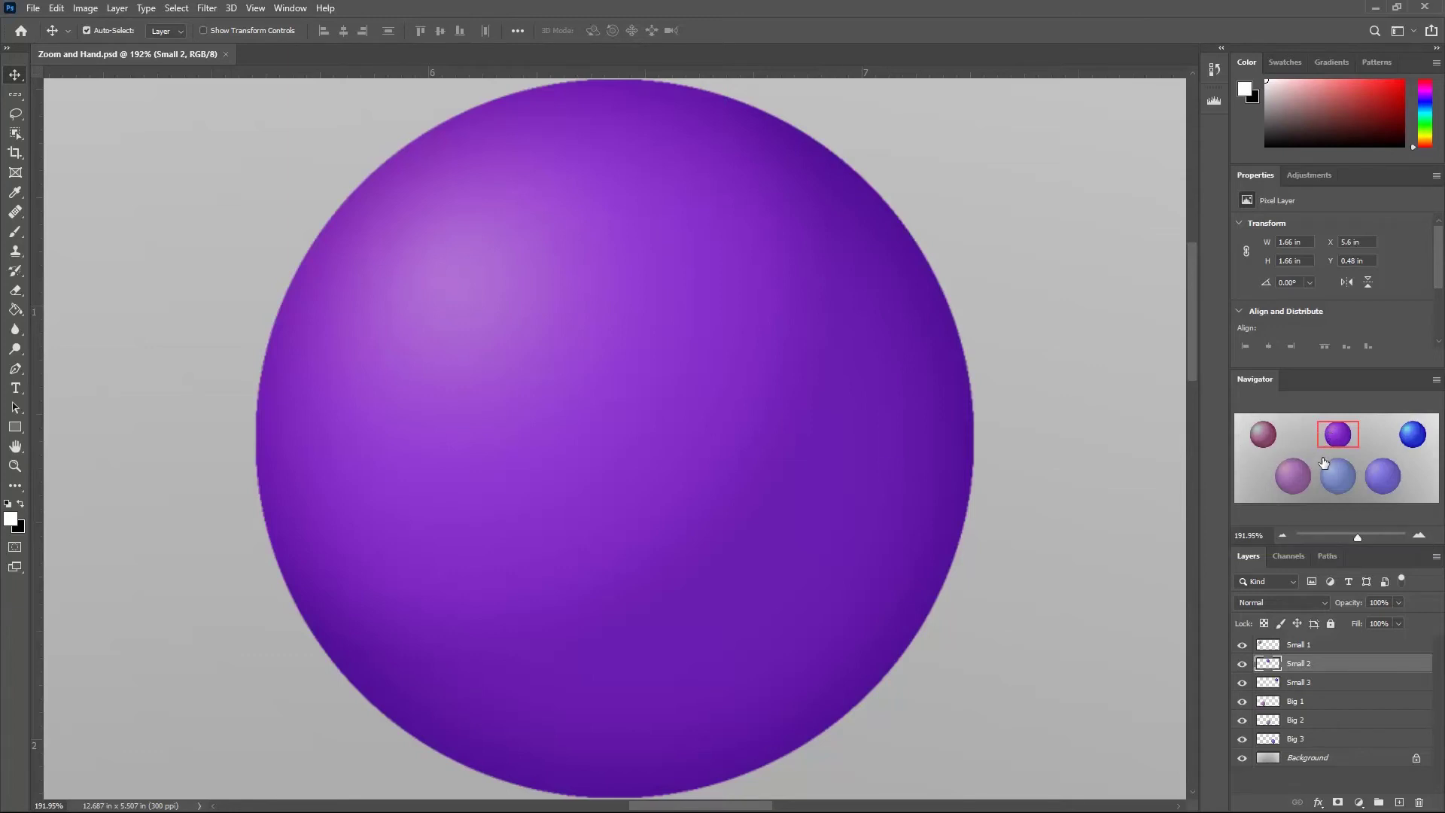
{"action": "key", "text": "ctrl"}
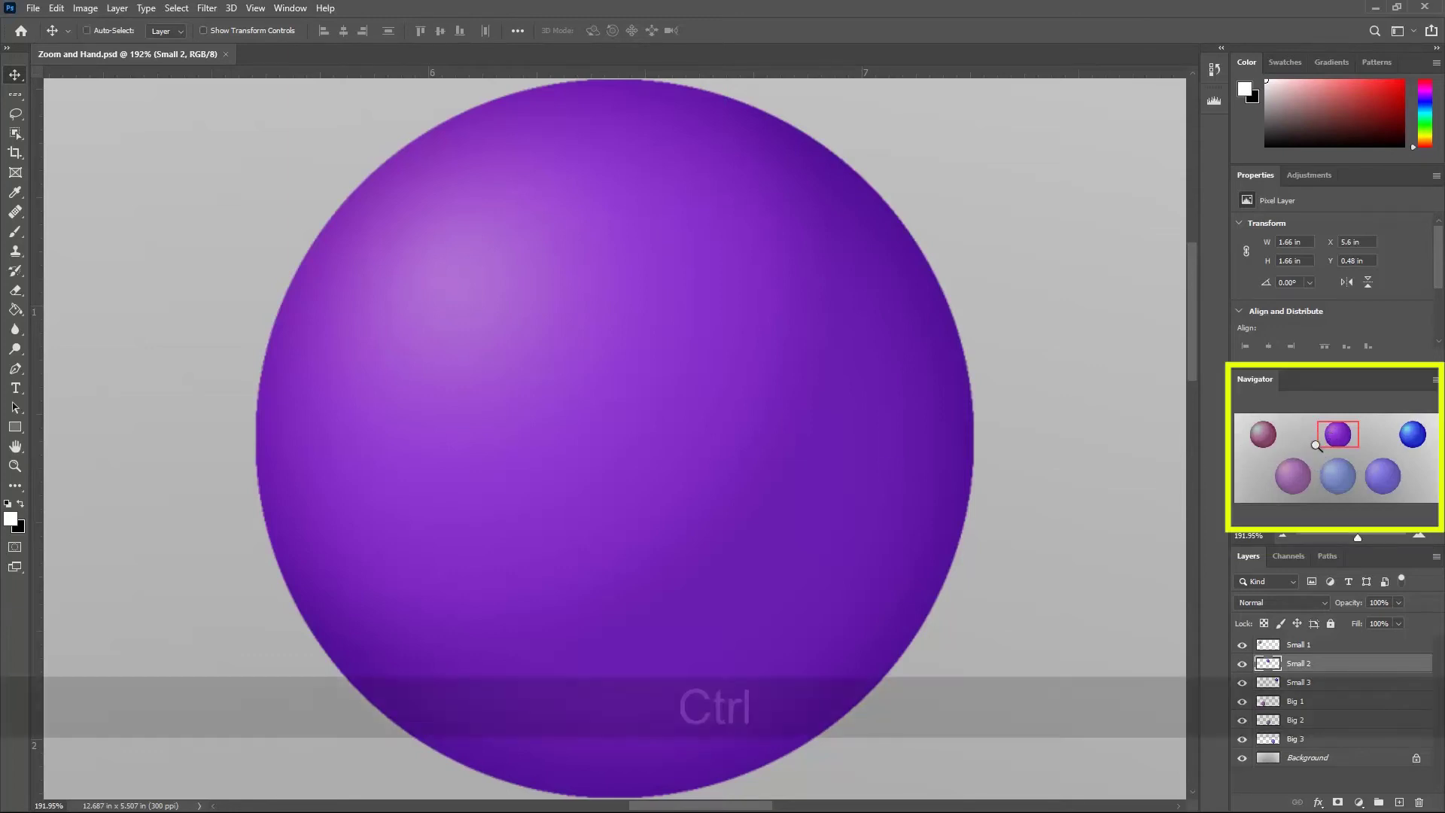
{"action": "left_click_drag", "start_coordinate": [1246, 422], "coordinate": [1285, 453]}
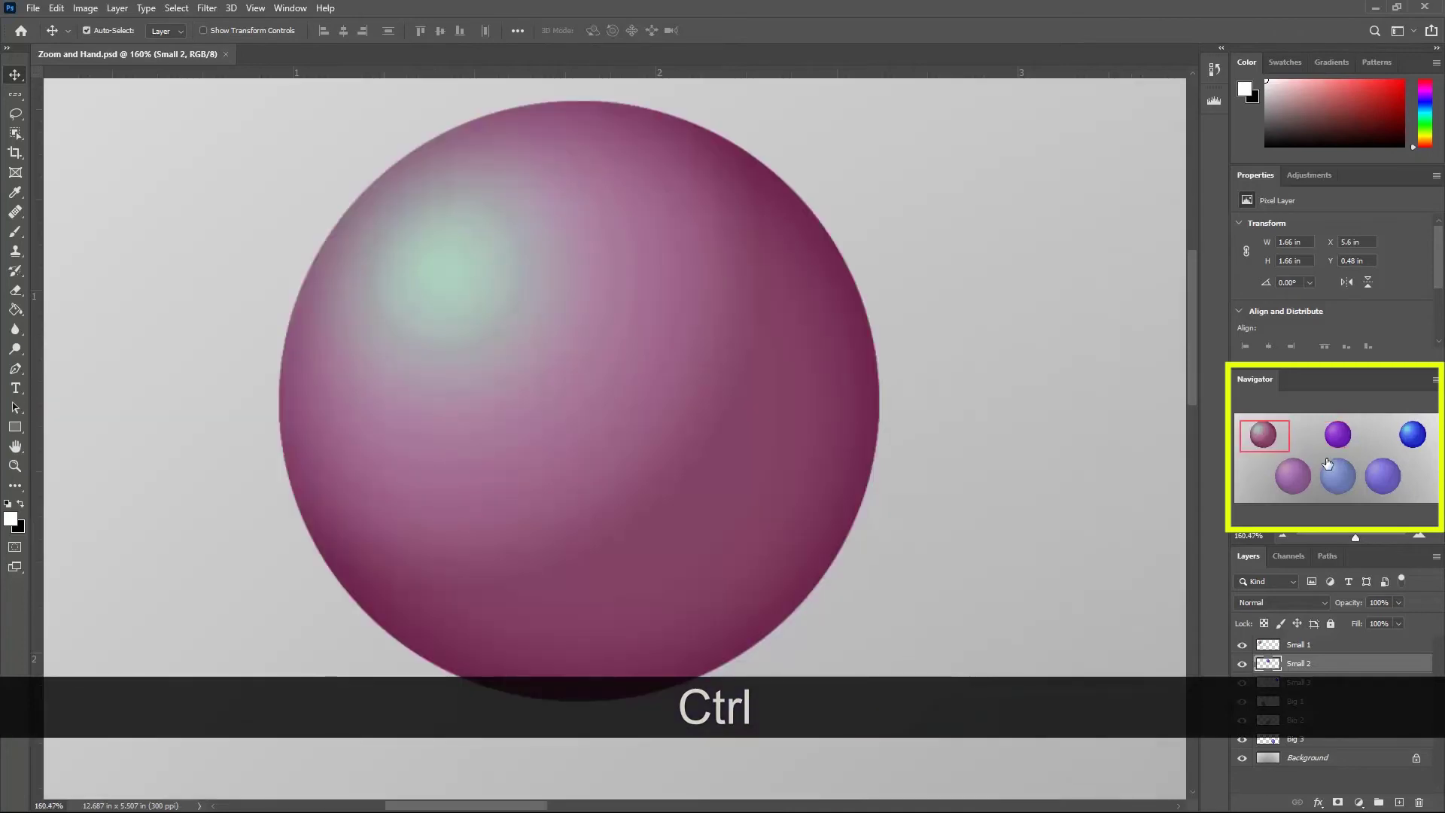
{"action": "mouse_move", "coordinate": [1310, 420]}
{"action": "left_mouse_down"}
{"action": "mouse_move", "coordinate": [1363, 458]}
{"action": "mouse_move", "coordinate": [1430, 459]}
{"action": "left_mouse_up"}
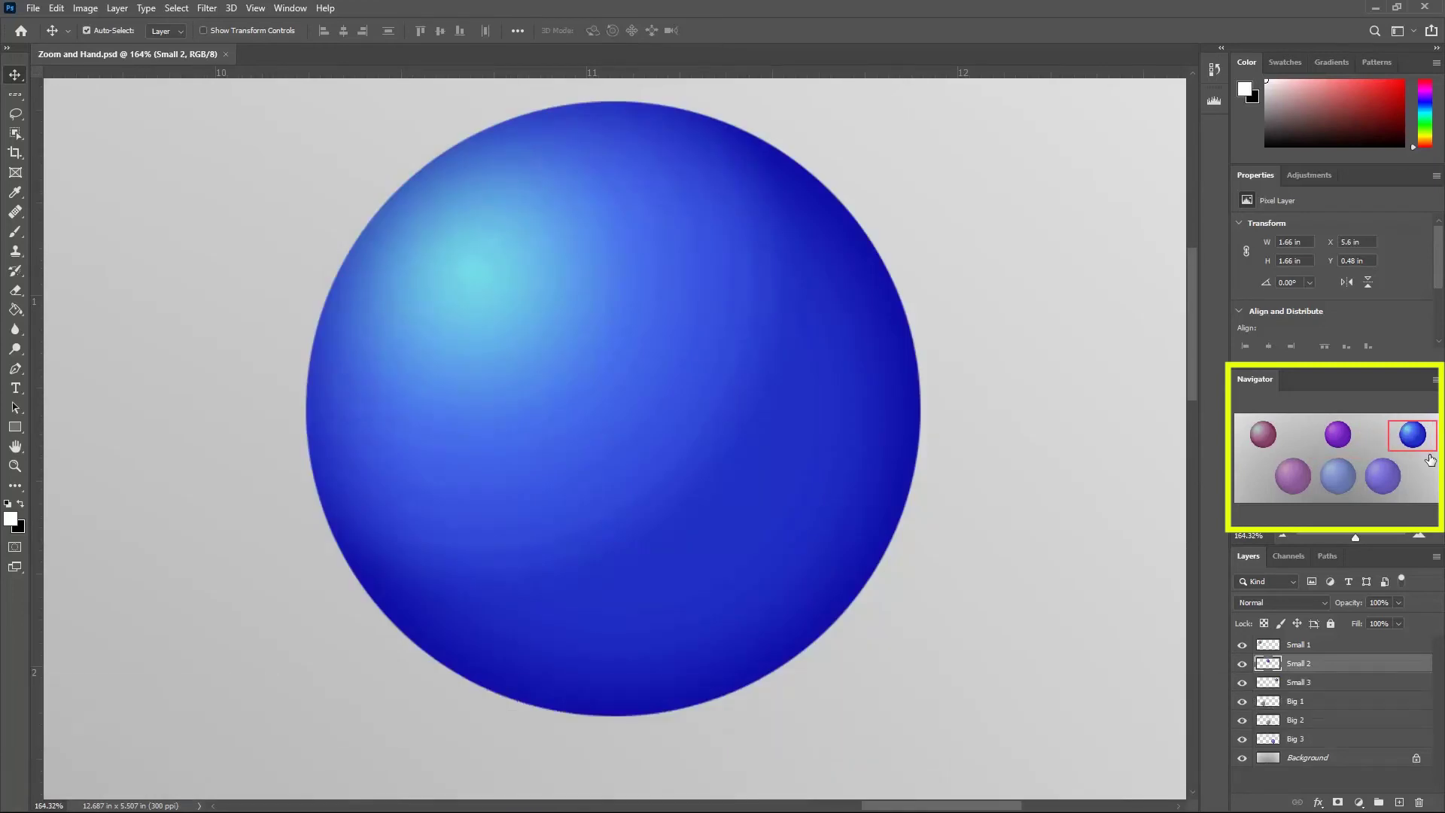
{"action": "key", "text": "ctrl+KP_0"}
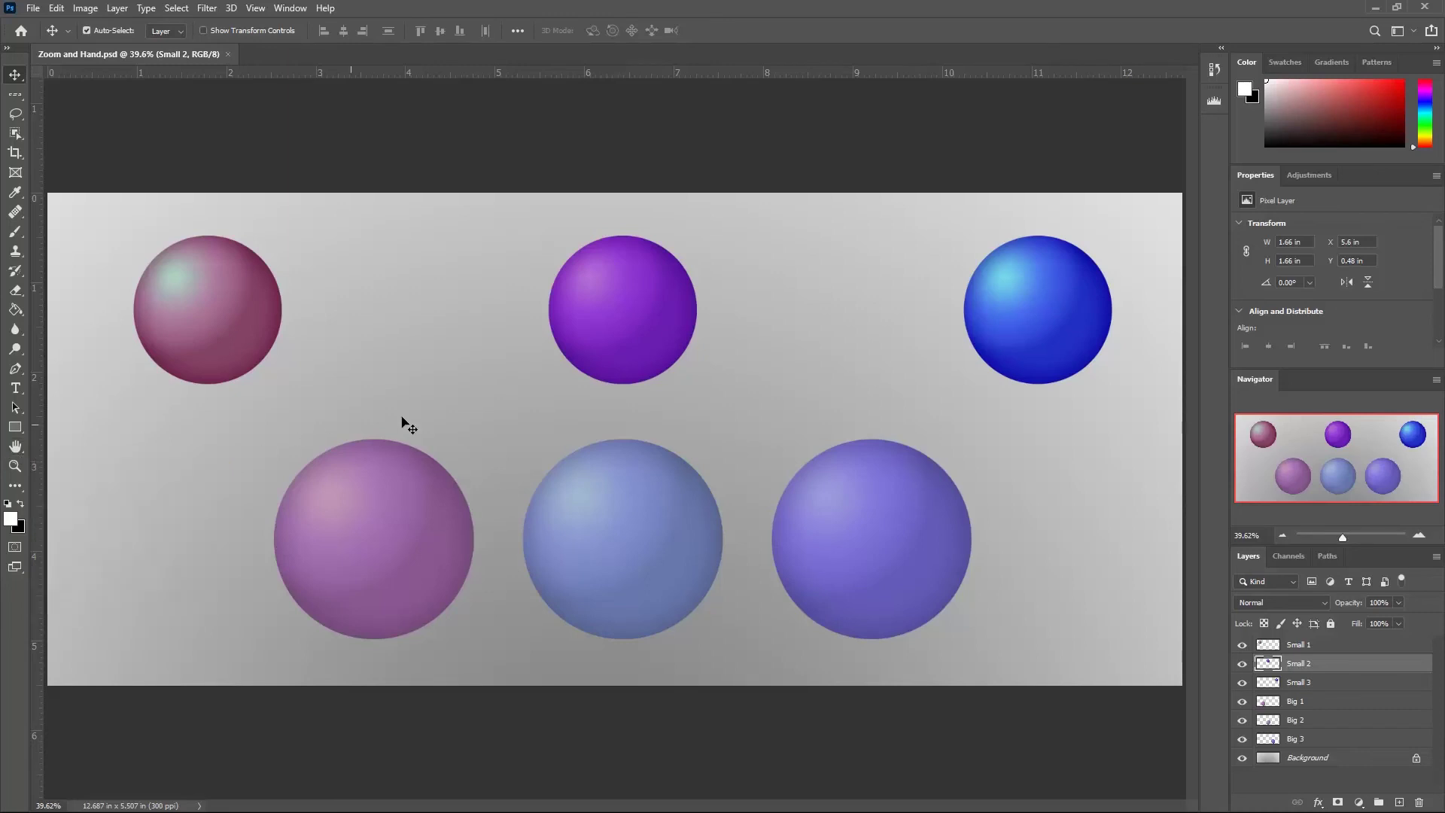
Zoom in to 66.7% and pan with the temporary Hand tool to bring the small purple sphere into full view
{"action": "key", "text": "h"}
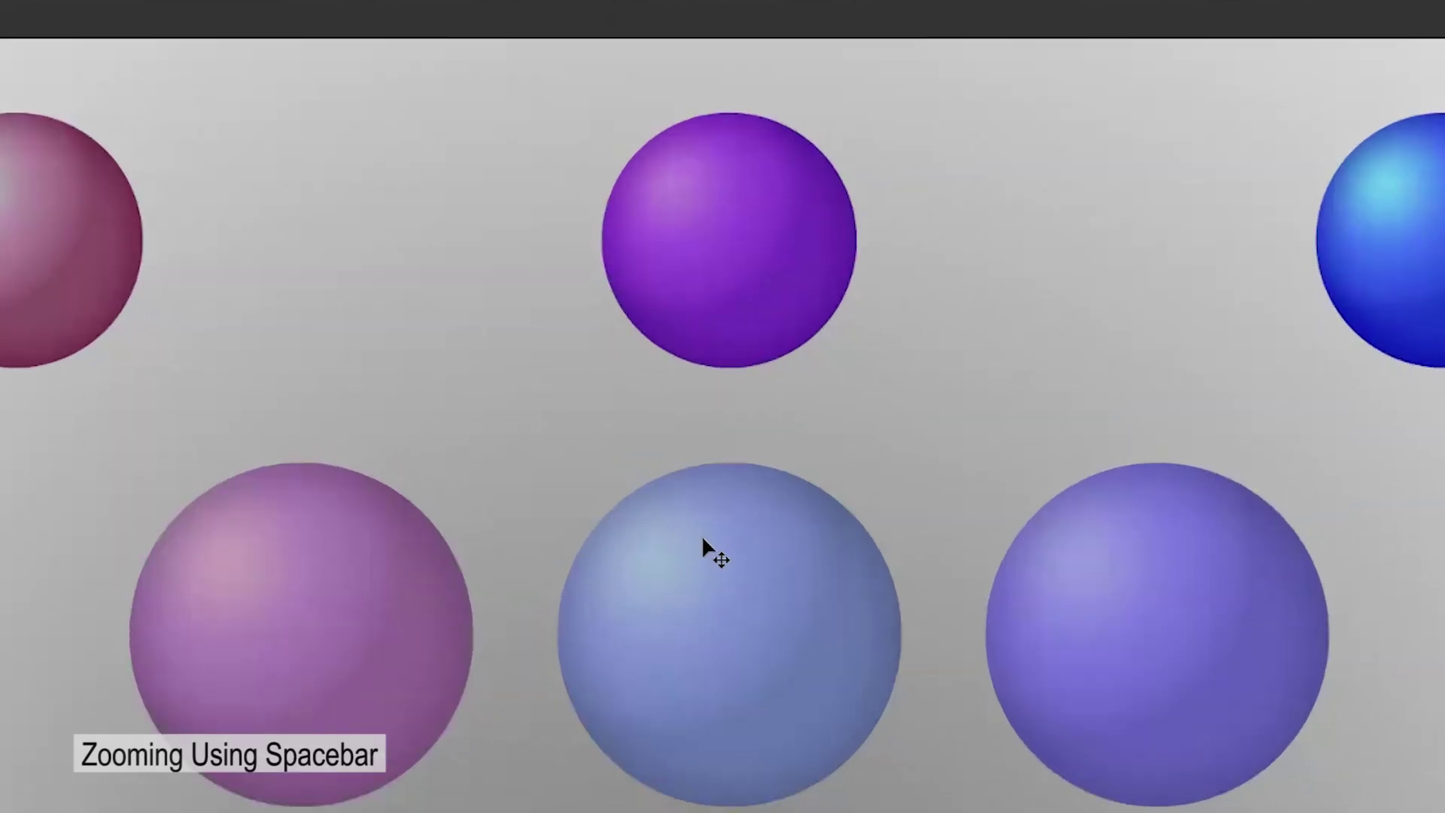
{"action": "key", "text": "space"}
{"action": "left_click", "coordinate": [732, 252]}
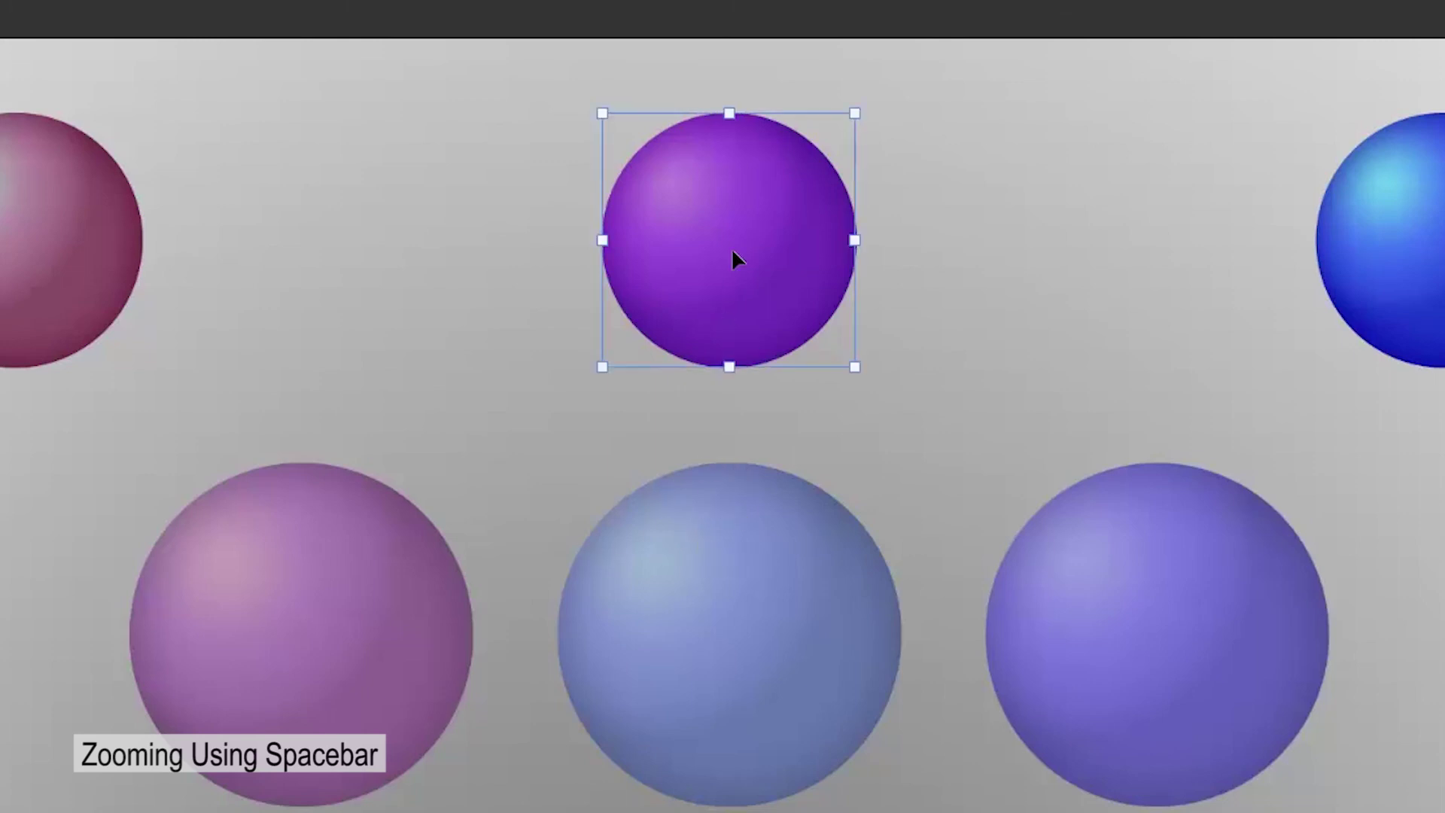
{"action": "key", "text": "ctrl+equal"}
{"action": "key", "text": "space"}
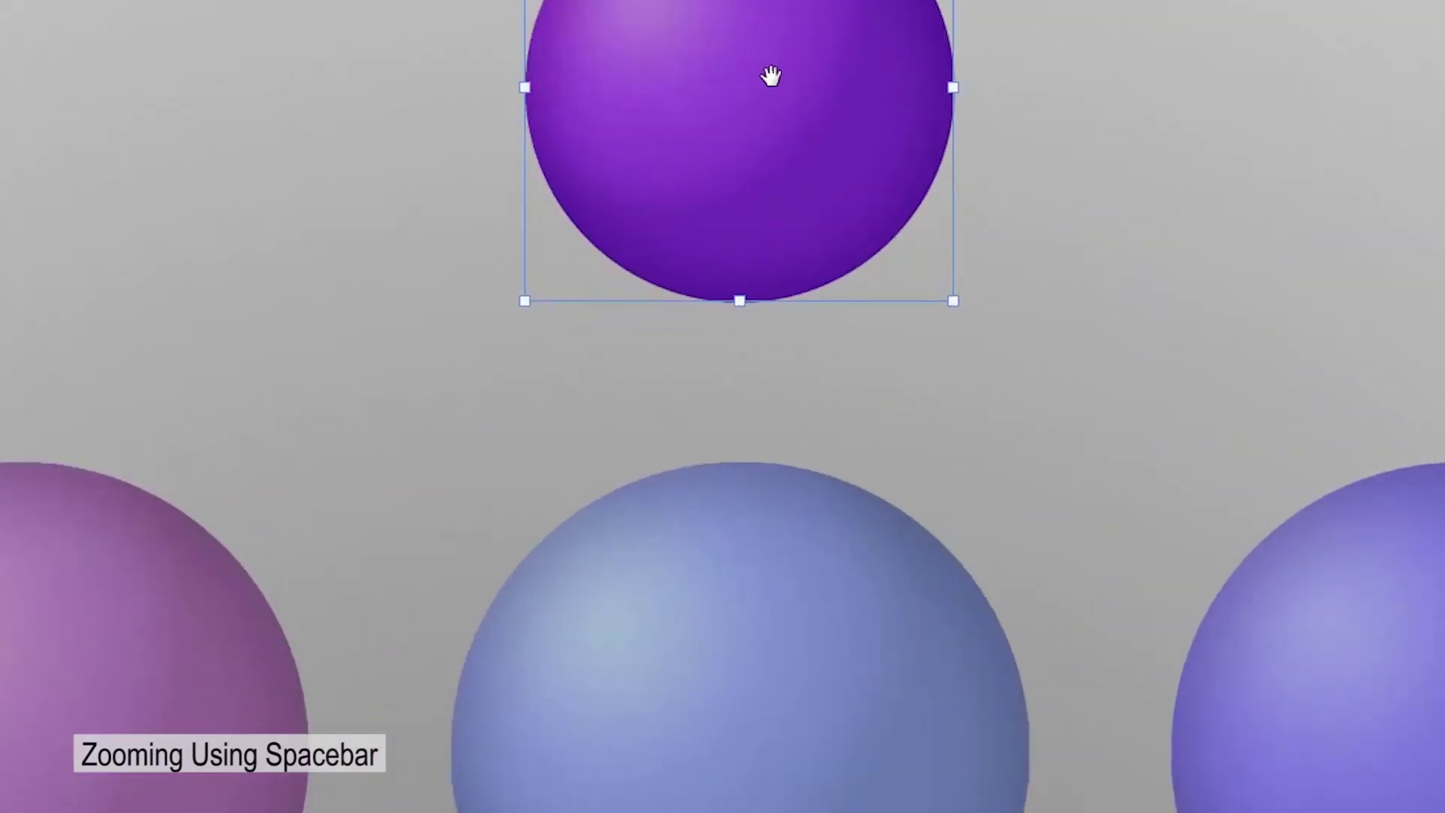
{"action": "left_click_drag", "start_coordinate": [719, 46], "coordinate": [724, 233]}
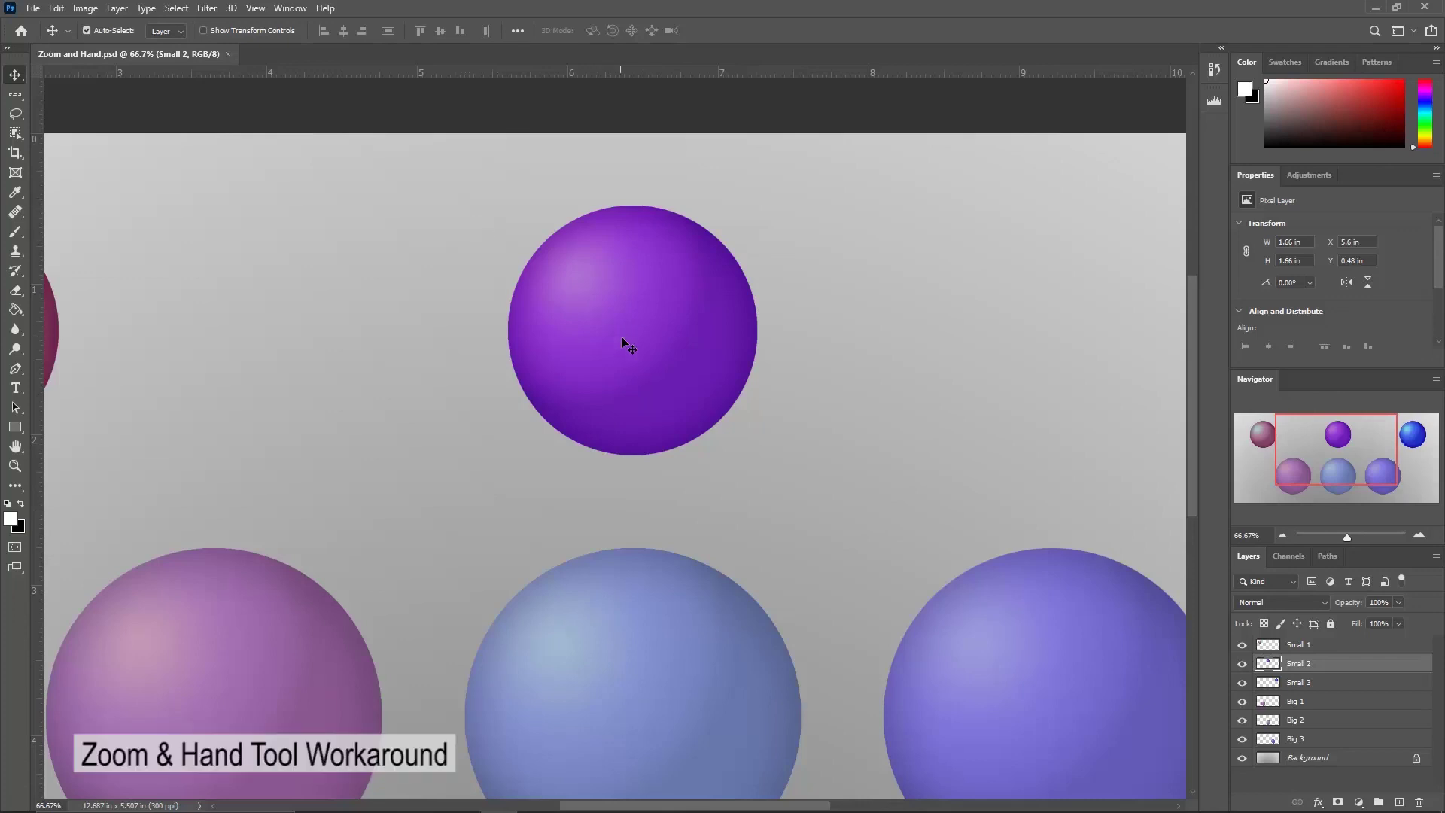
Zoom out to 47.8% and back in to 83.2% around the small purple sphere using the temporary Zoom tool
{"action": "key", "text": "space"}
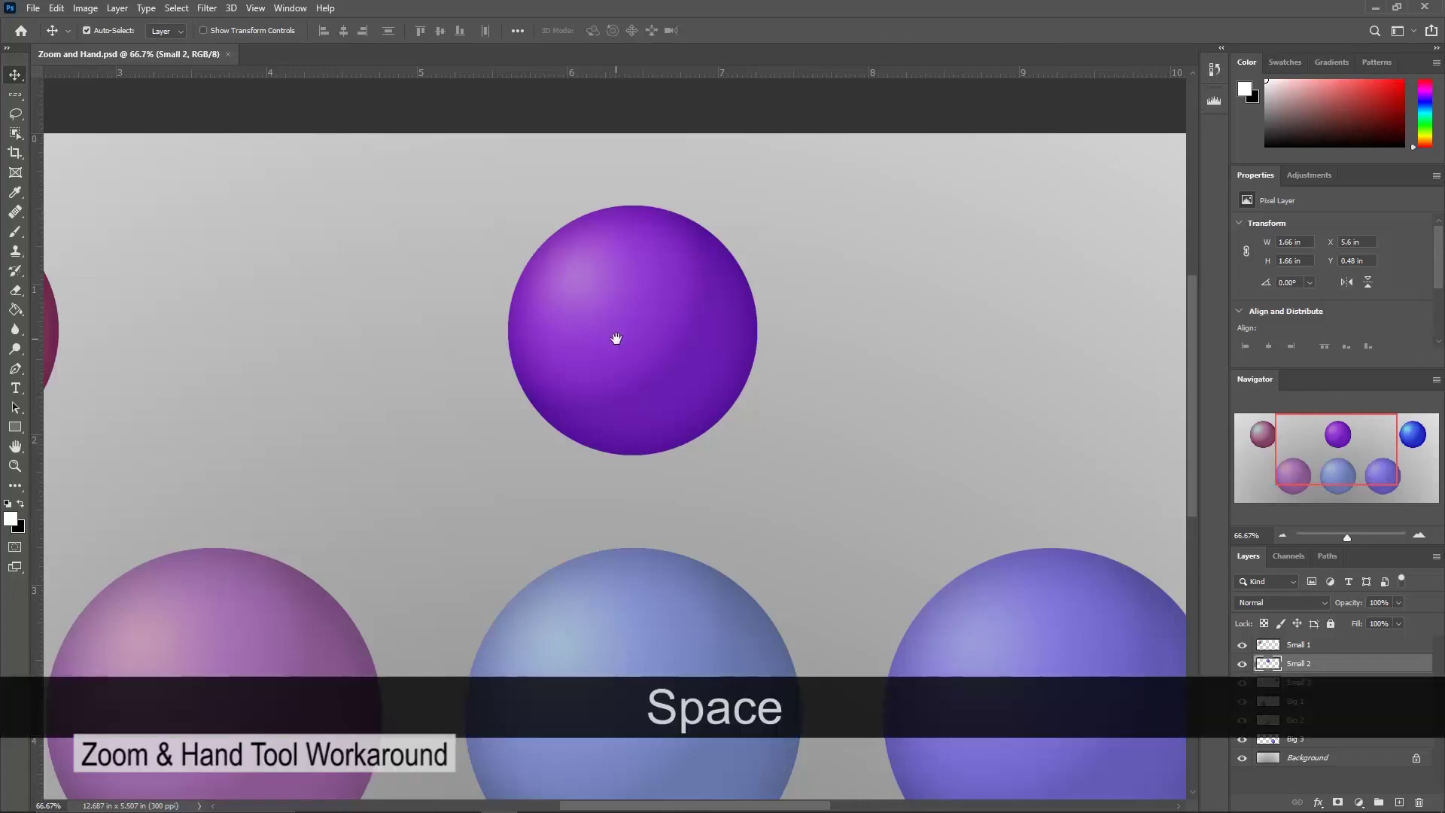
{"action": "key", "text": "ctrl"}
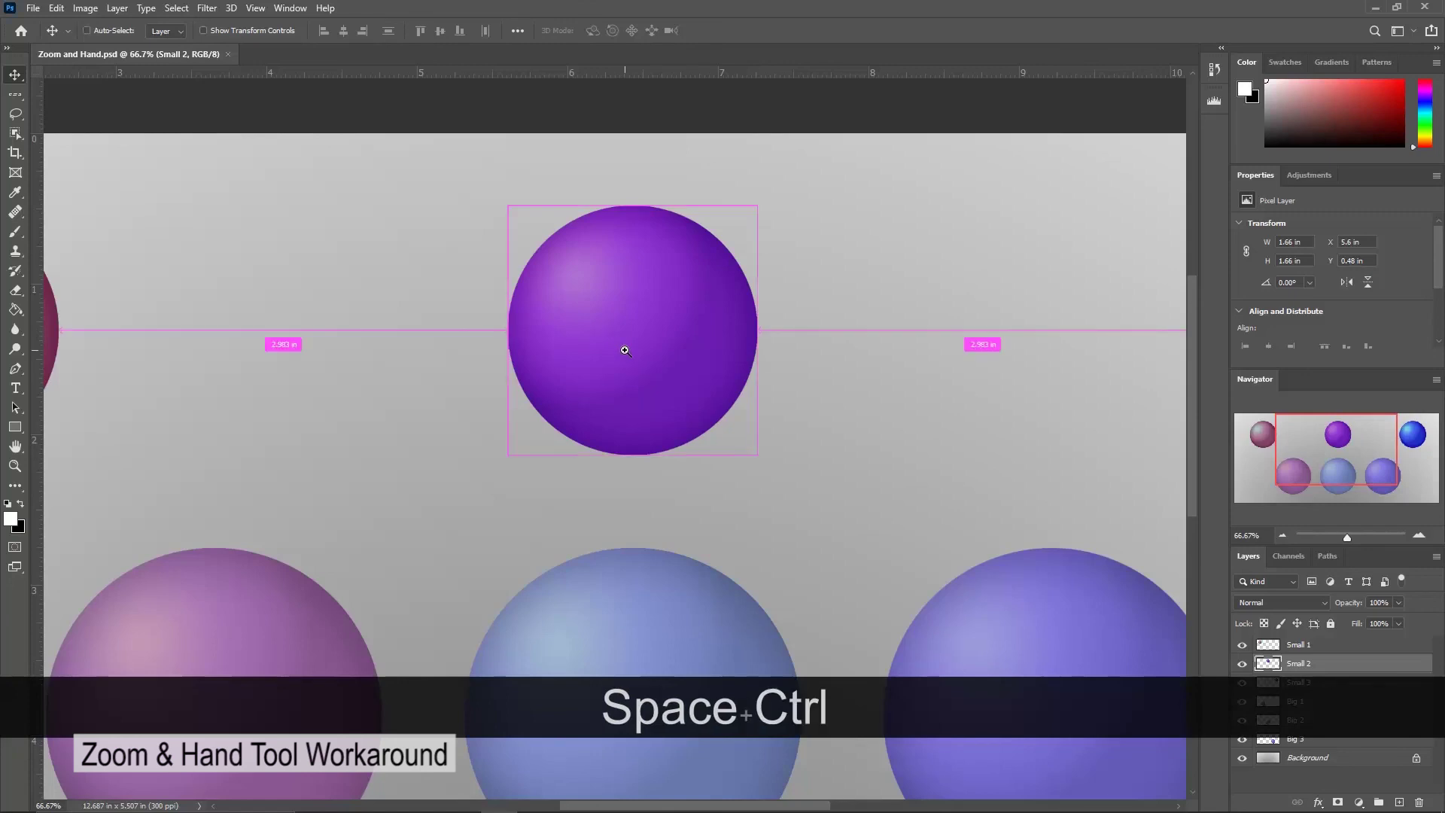
{"action": "mouse_move", "coordinate": [625, 351]}
{"action": "left_mouse_down"}
{"action": "mouse_move", "coordinate": [696, 327]}
{"action": "mouse_move", "coordinate": [612, 371]}
{"action": "left_mouse_up"}
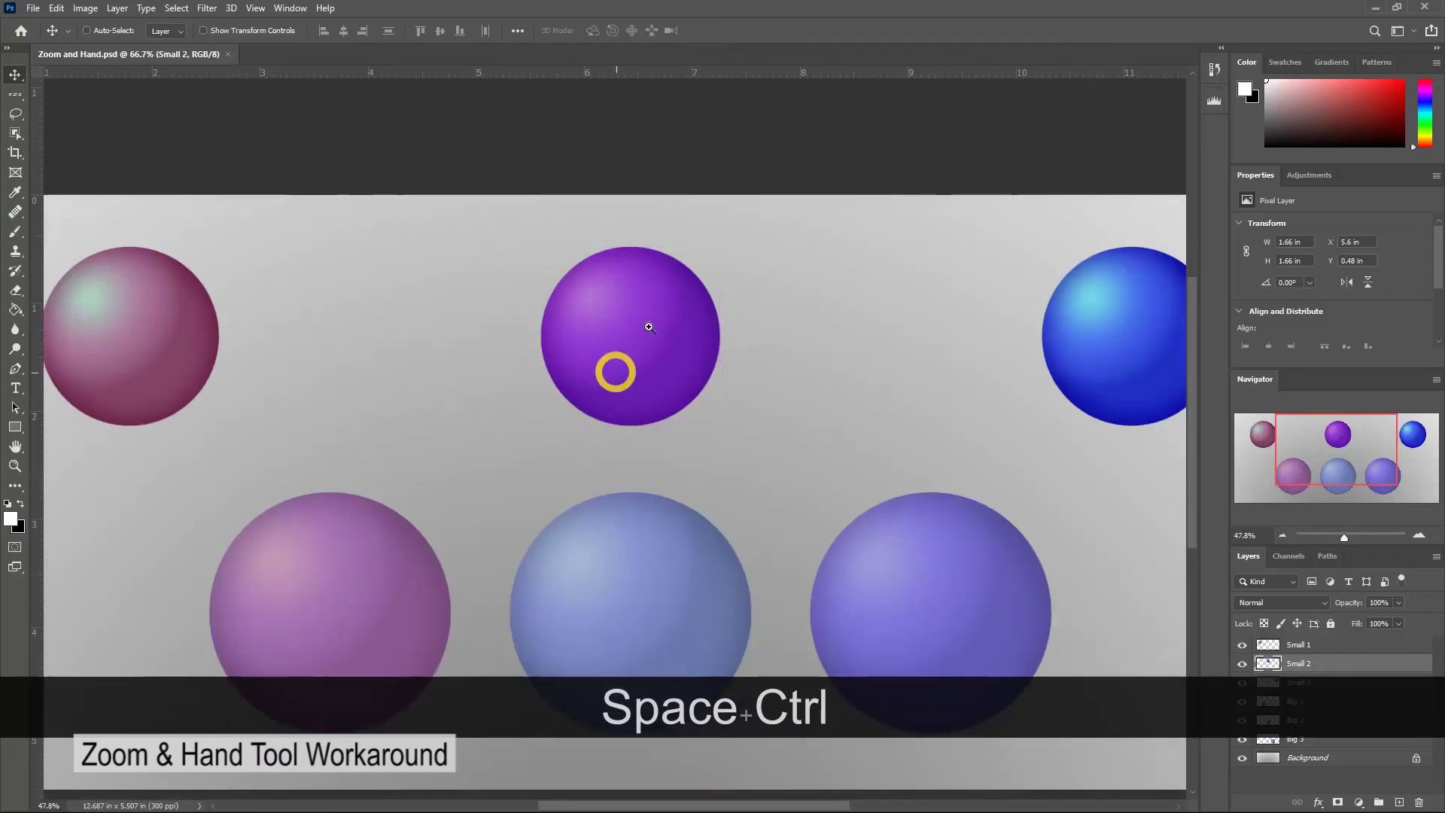
{"action": "left_click_drag", "start_coordinate": [674, 279], "coordinate": [732, 271]}
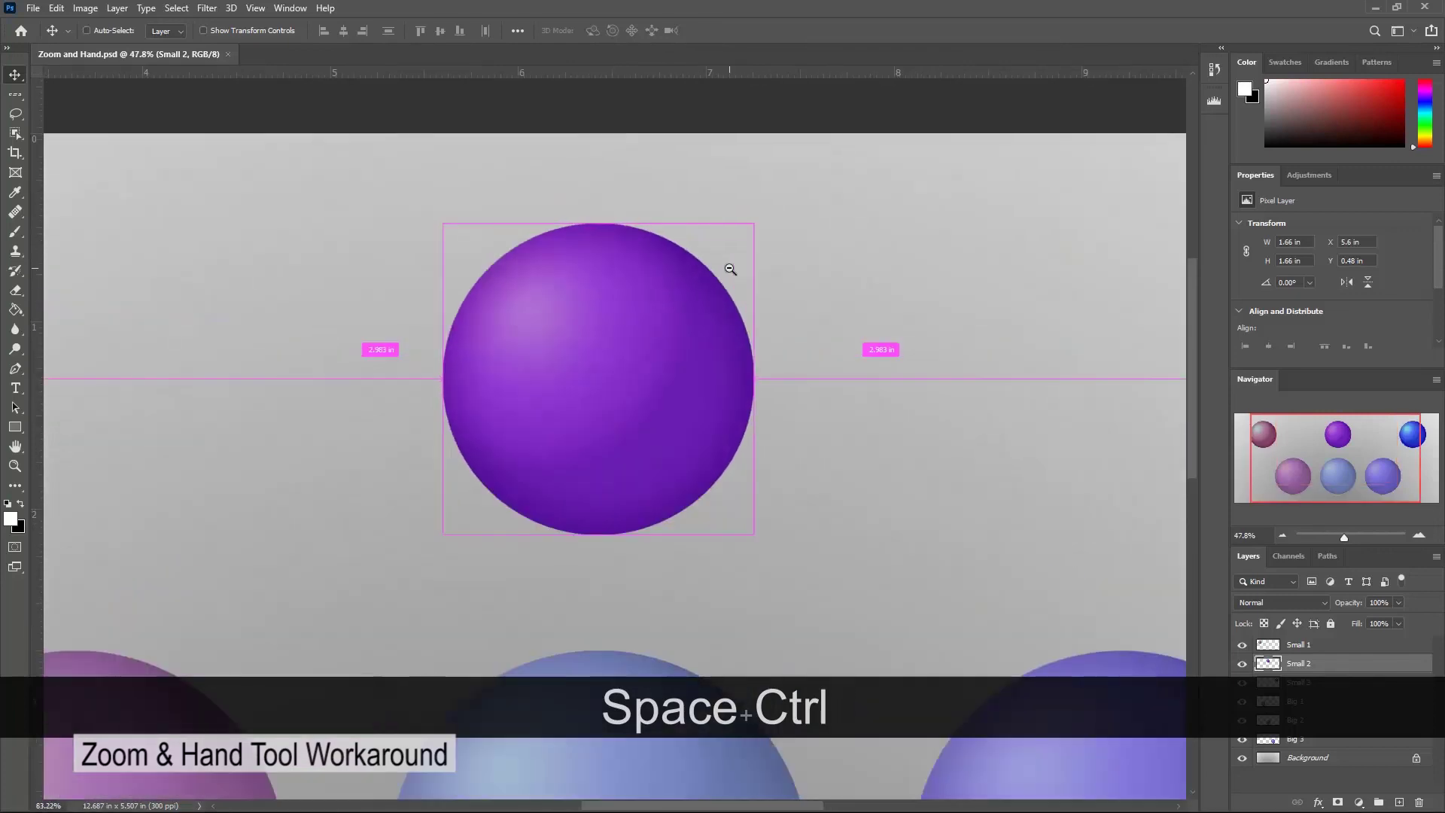
{"action": "key", "text": "ctrl"}
{"action": "key", "text": "ctrl"}
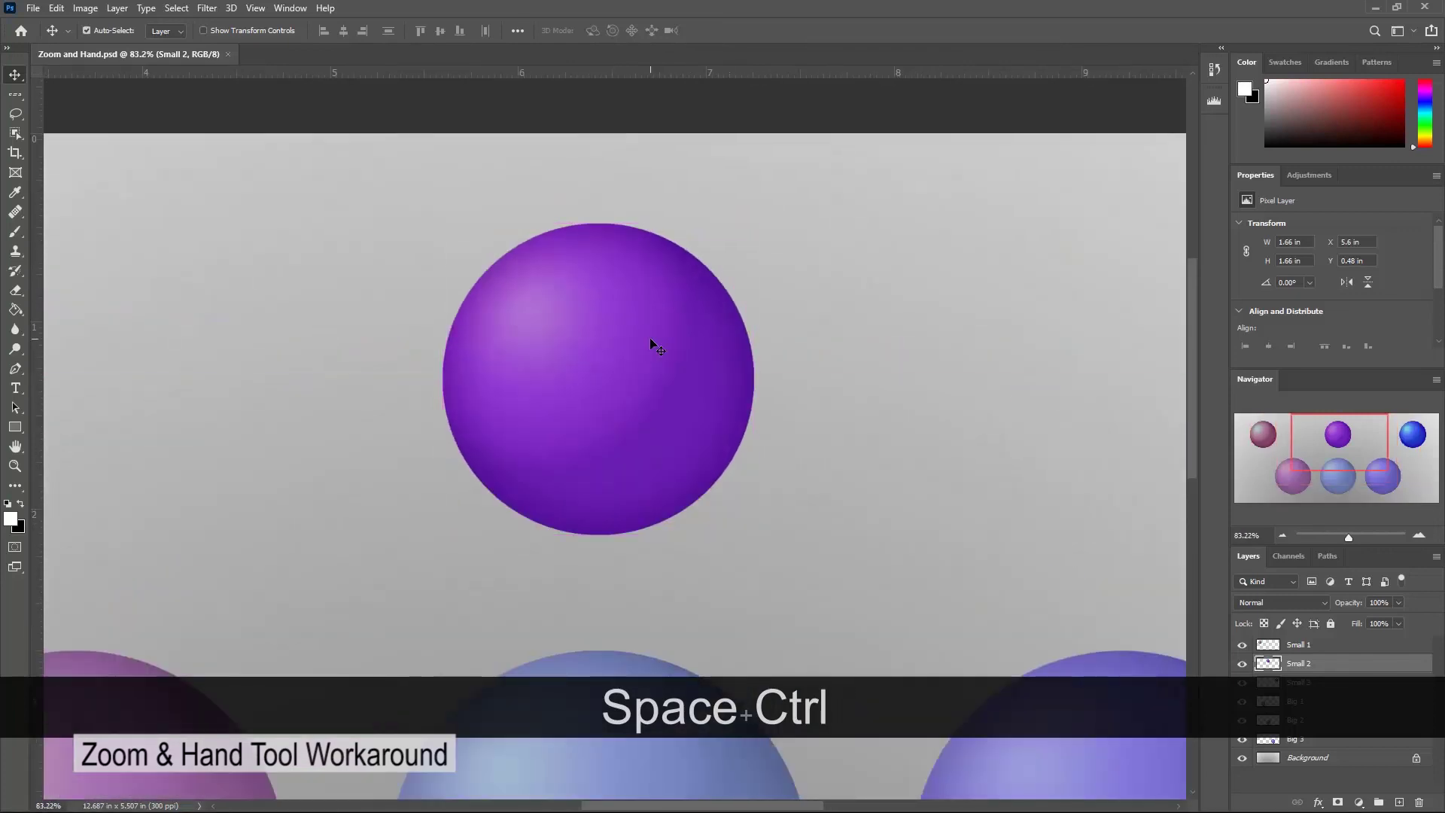